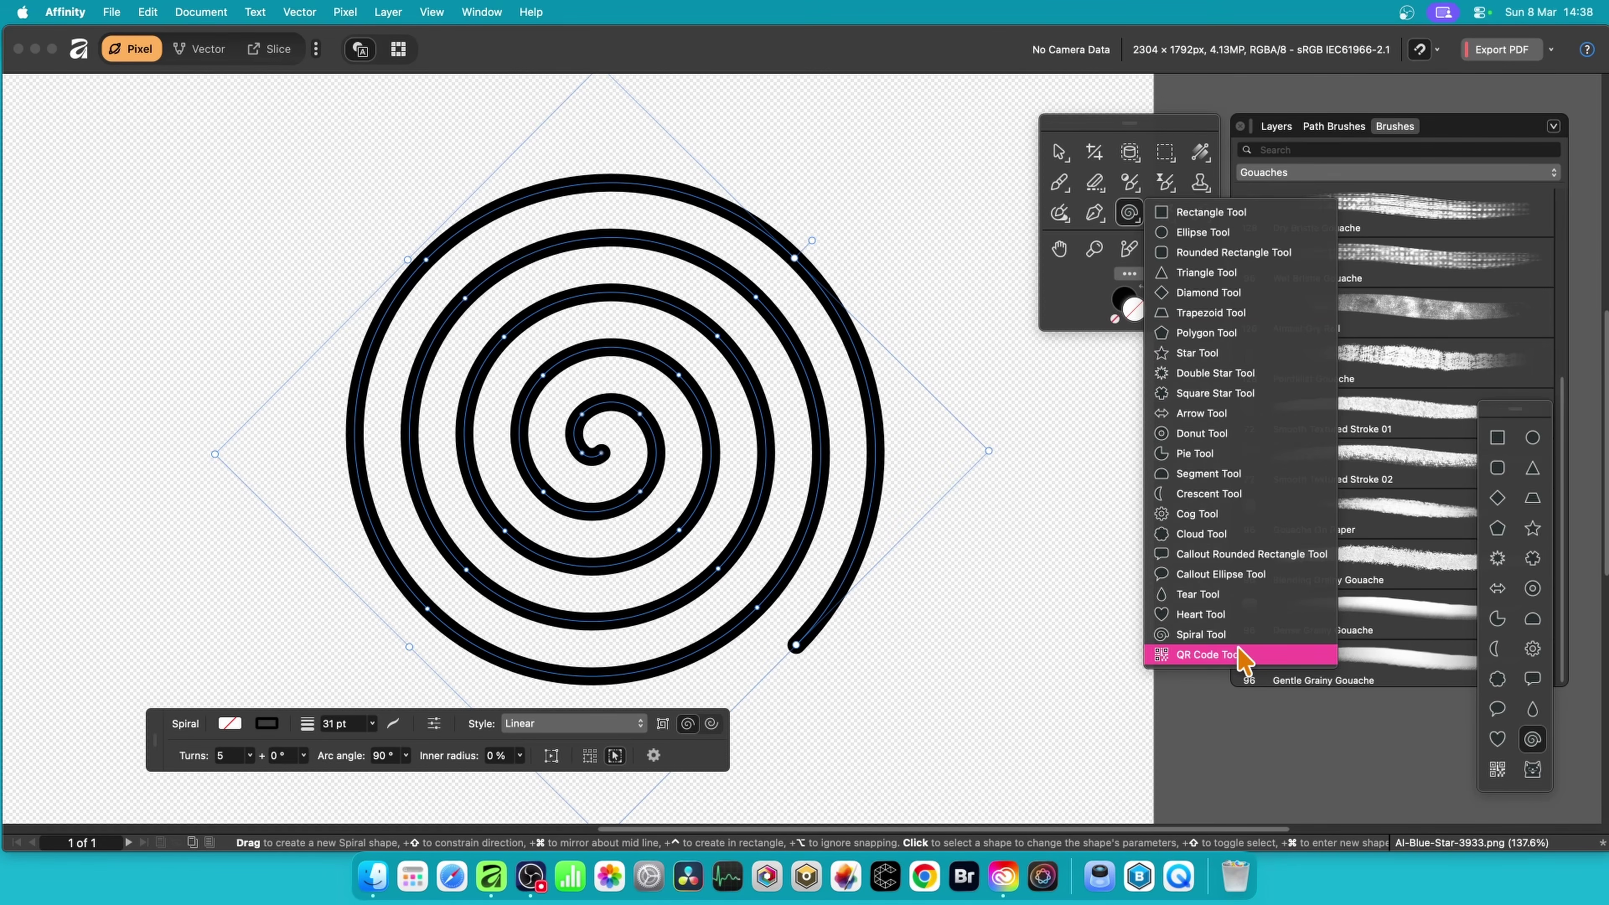
# Step: Add a new pixel layer to the document containing the spiral
pyautogui.click(1236, 636)
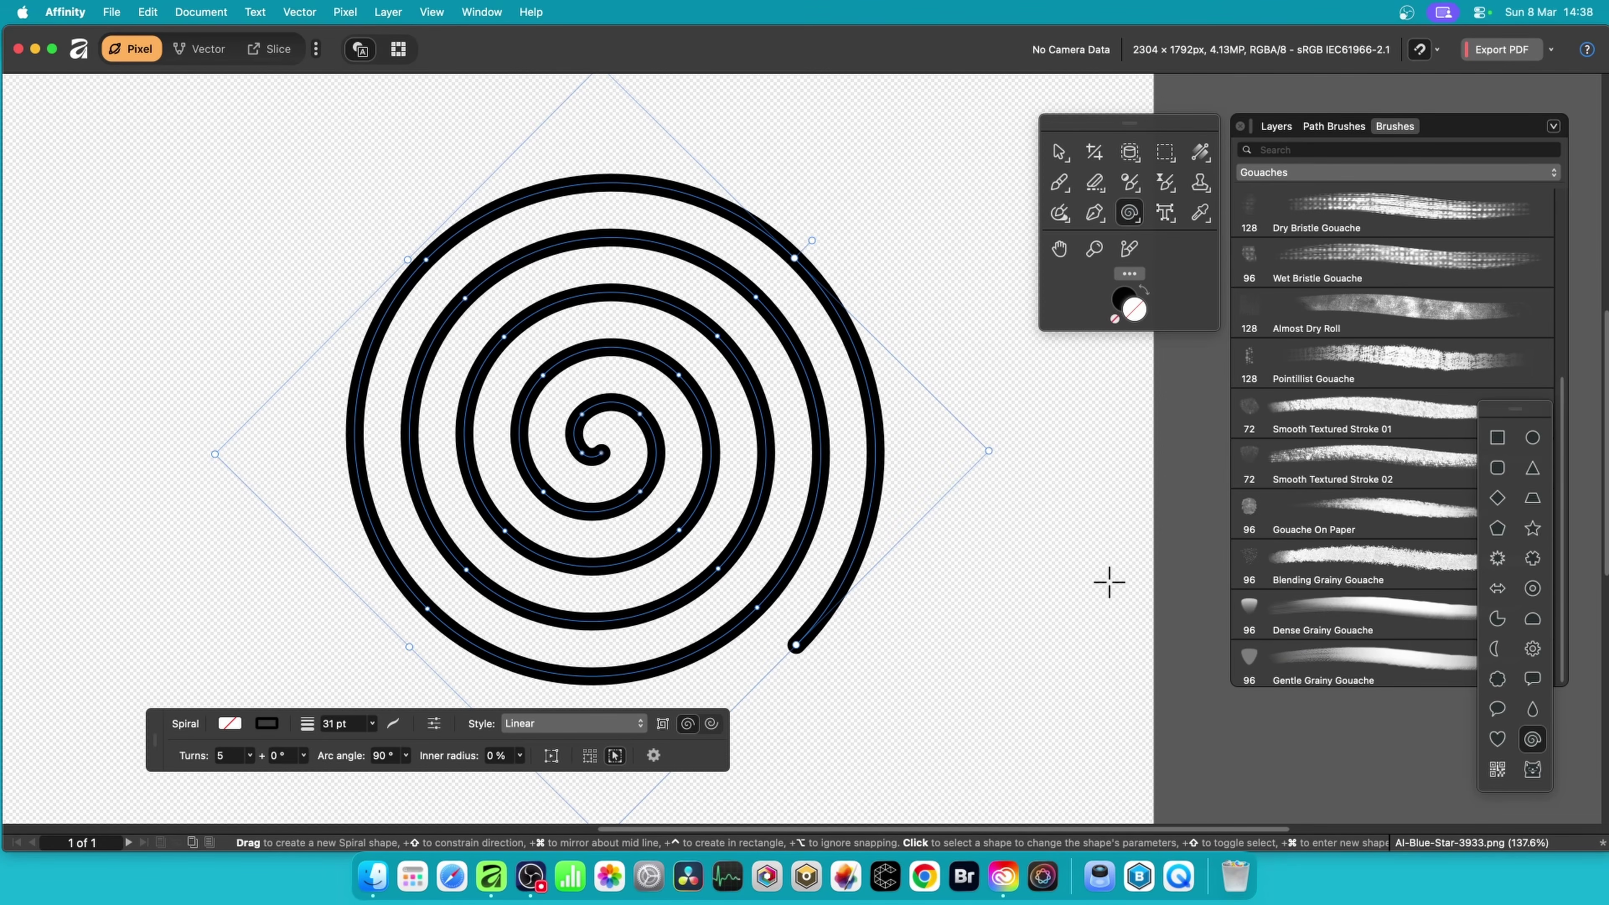
pyautogui.click(1279, 127)
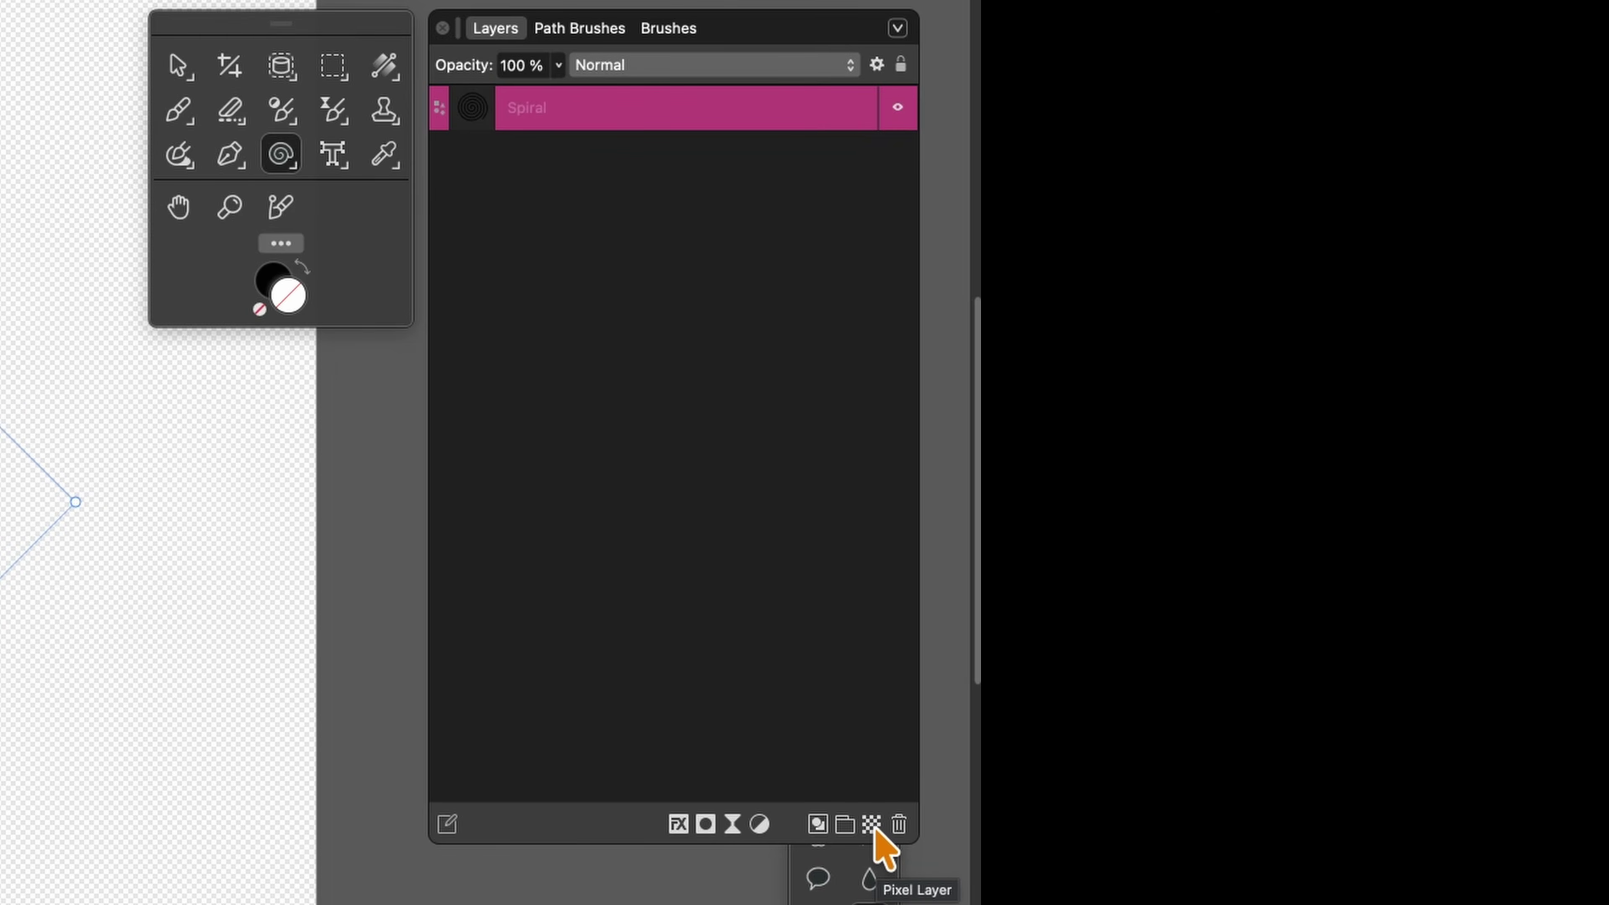
pyautogui.click(873, 824)
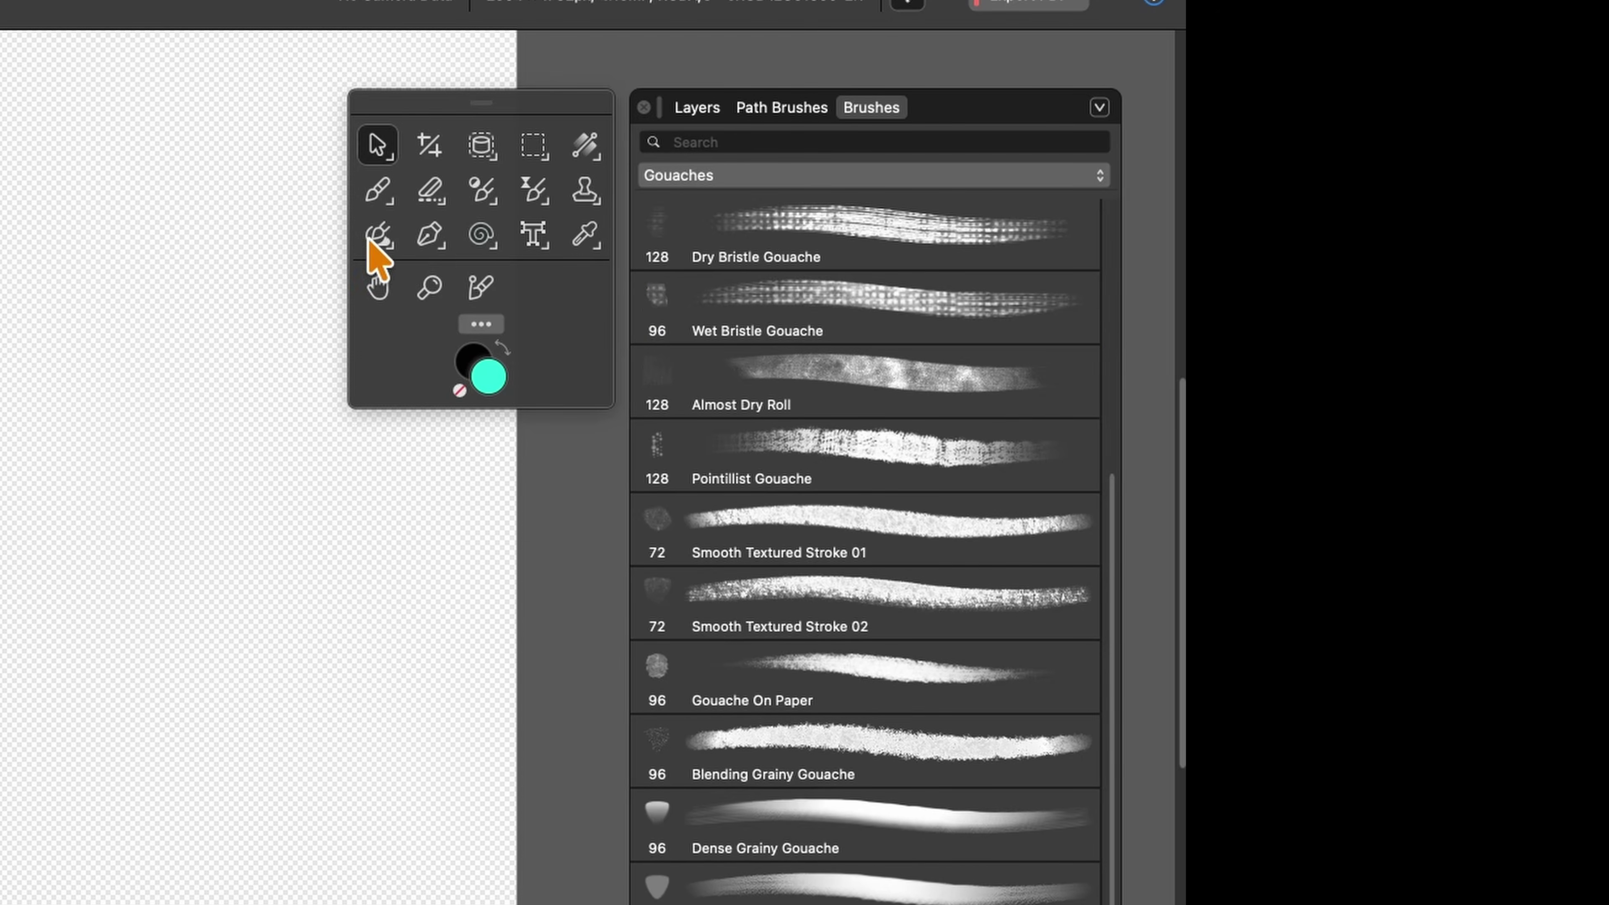
# Step: Paint a straight vertical black gouache stroke, about 109 by 699 px, beside the spiral with the Paint Brush Tool
pyautogui.click(378, 190)
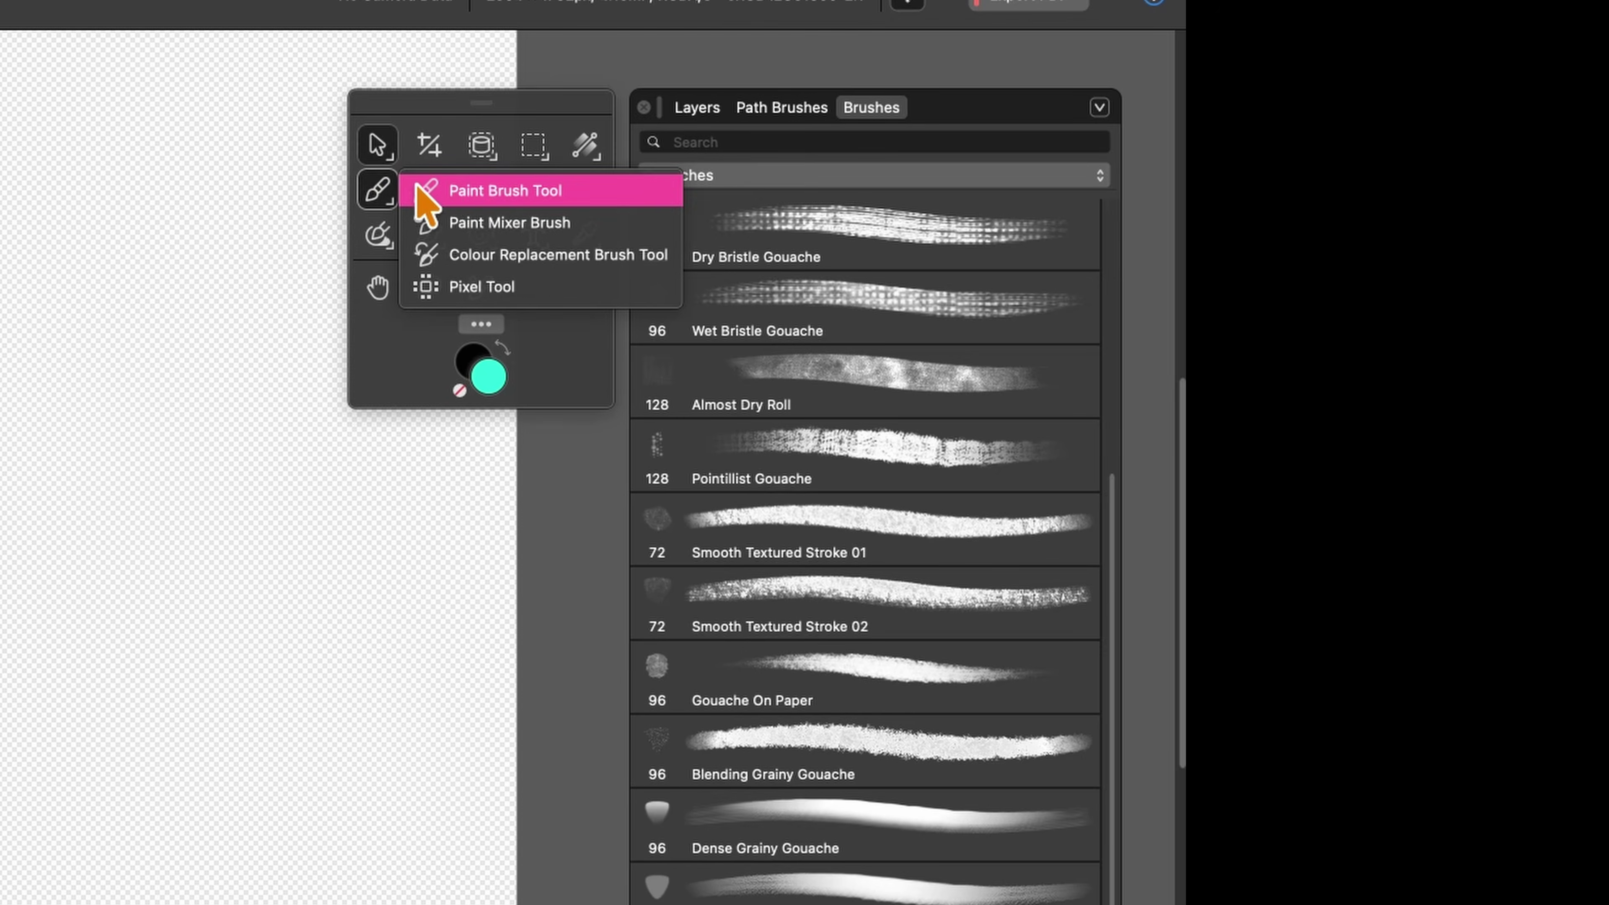
pyautogui.click(470, 192)
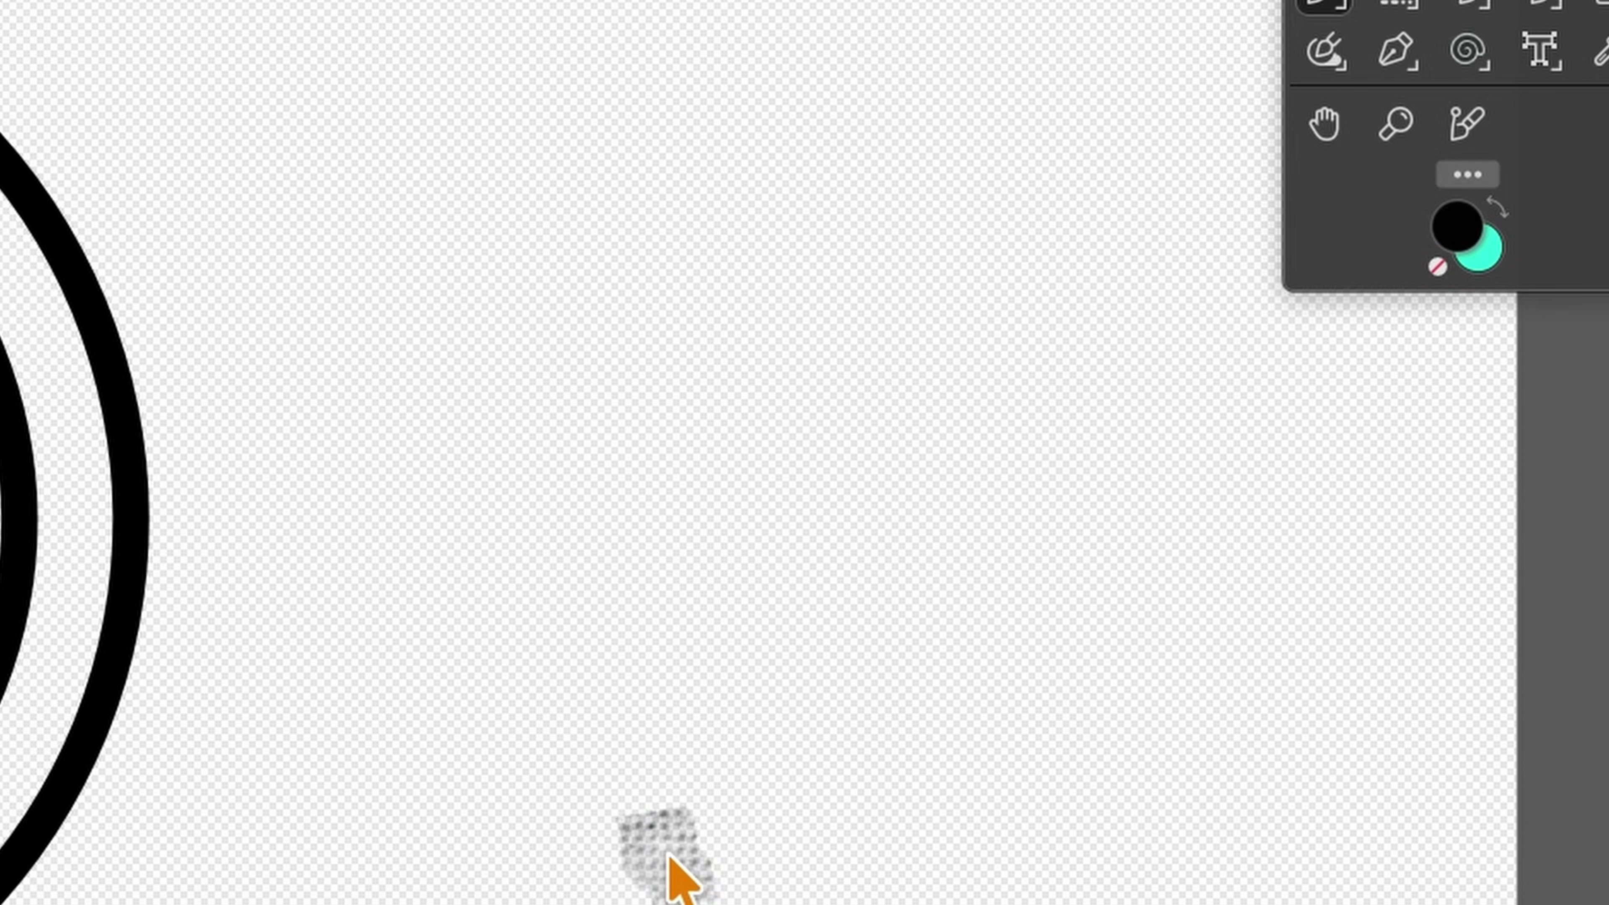
pyautogui.moveTo(665, 818)
pyautogui.mouseDown()
pyautogui.moveTo(642, 697)
pyautogui.moveTo(635, 422)
pyautogui.moveTo(657, 82)
pyautogui.mouseUp()
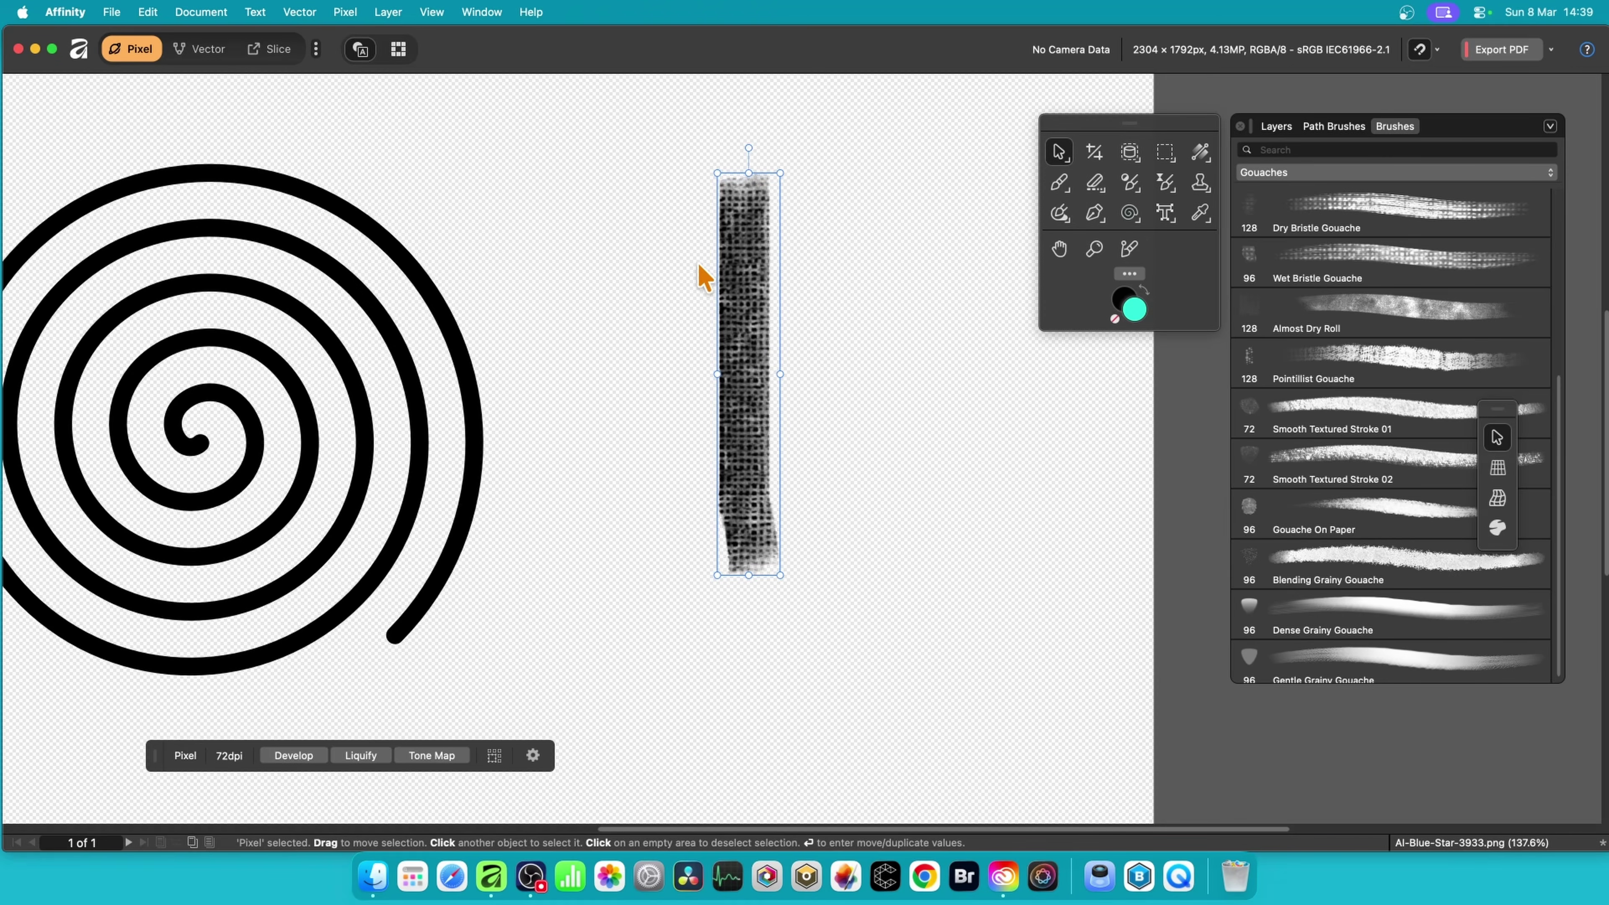
# Step: Export the selected stroke as a PNG-HDR image named line.png to the Desktop, limiting the area to Selection Area
pyautogui.click(112, 13)
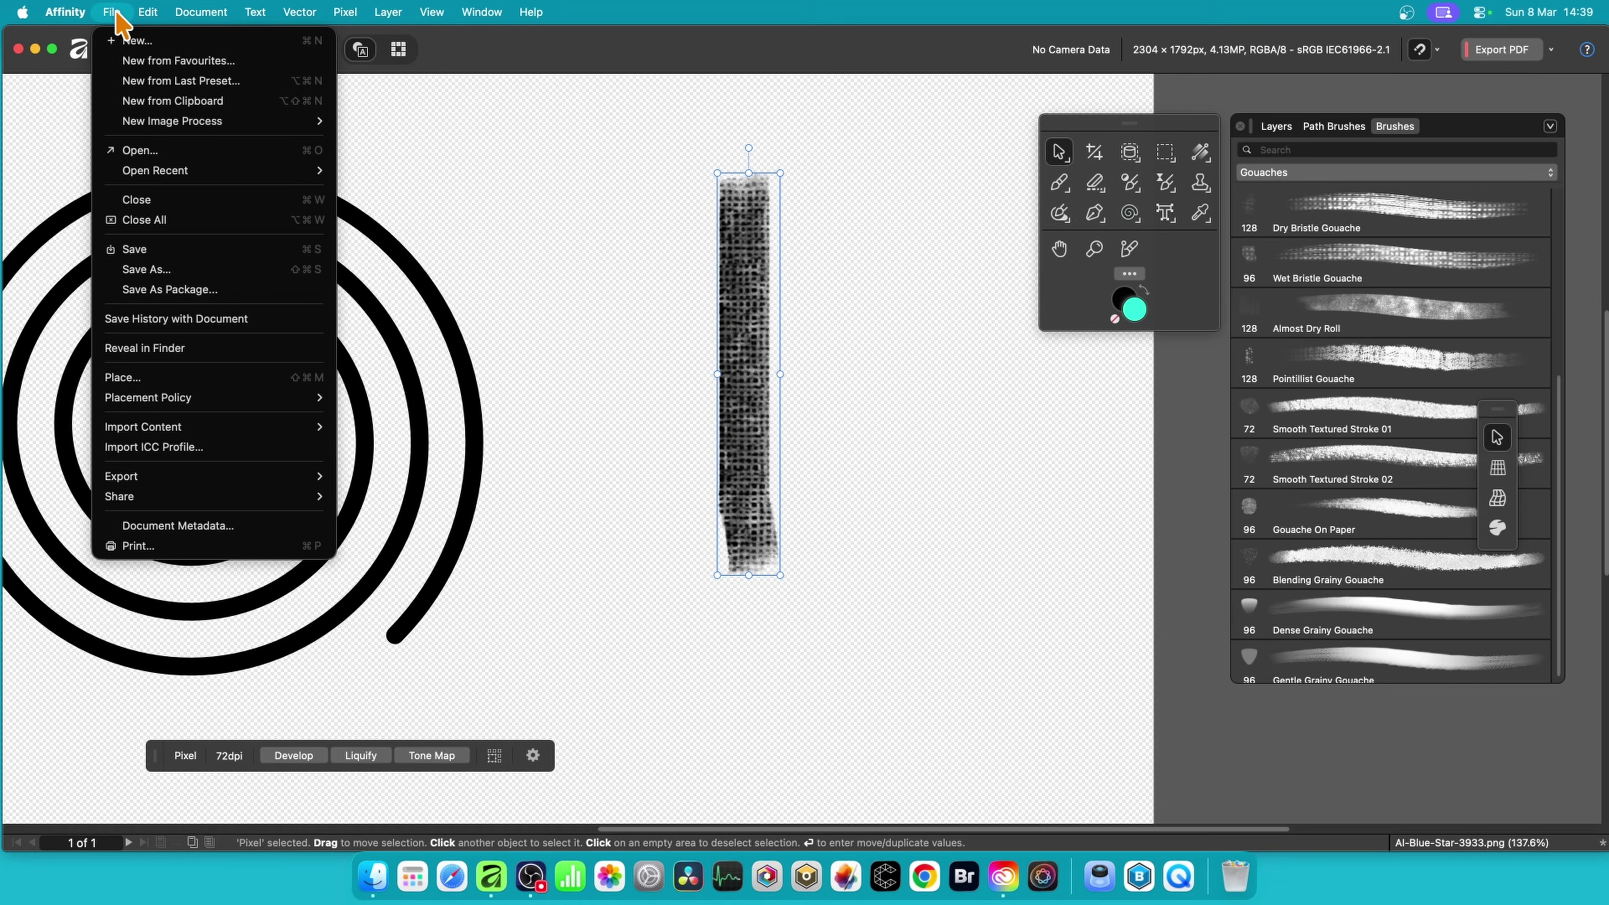
pyautogui.moveTo(169, 475)
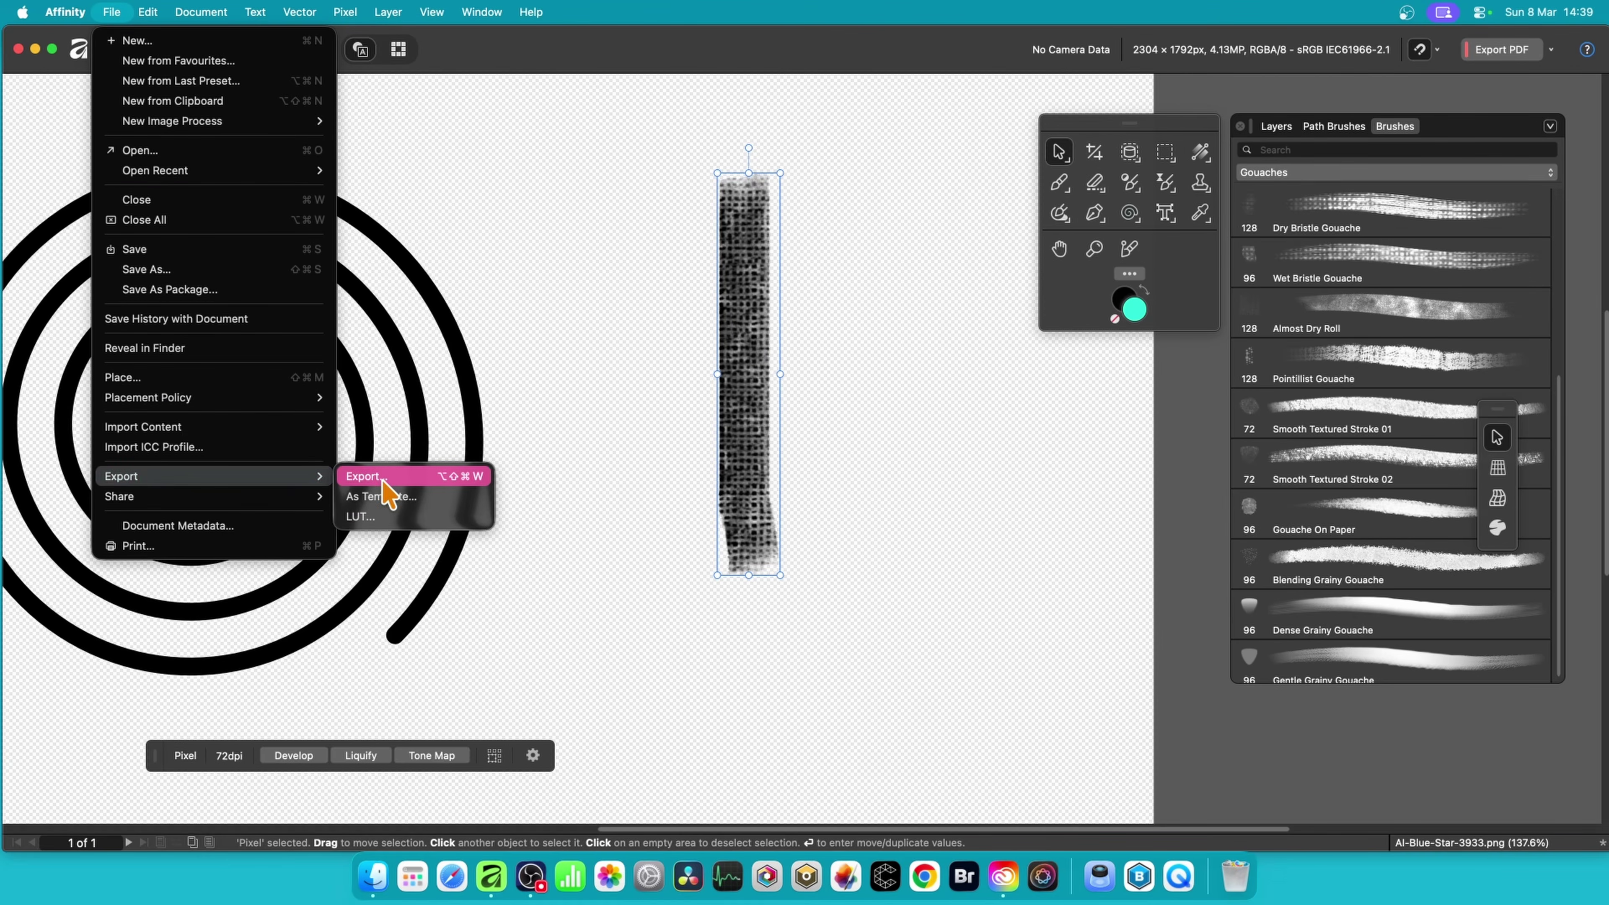
pyautogui.click(398, 480)
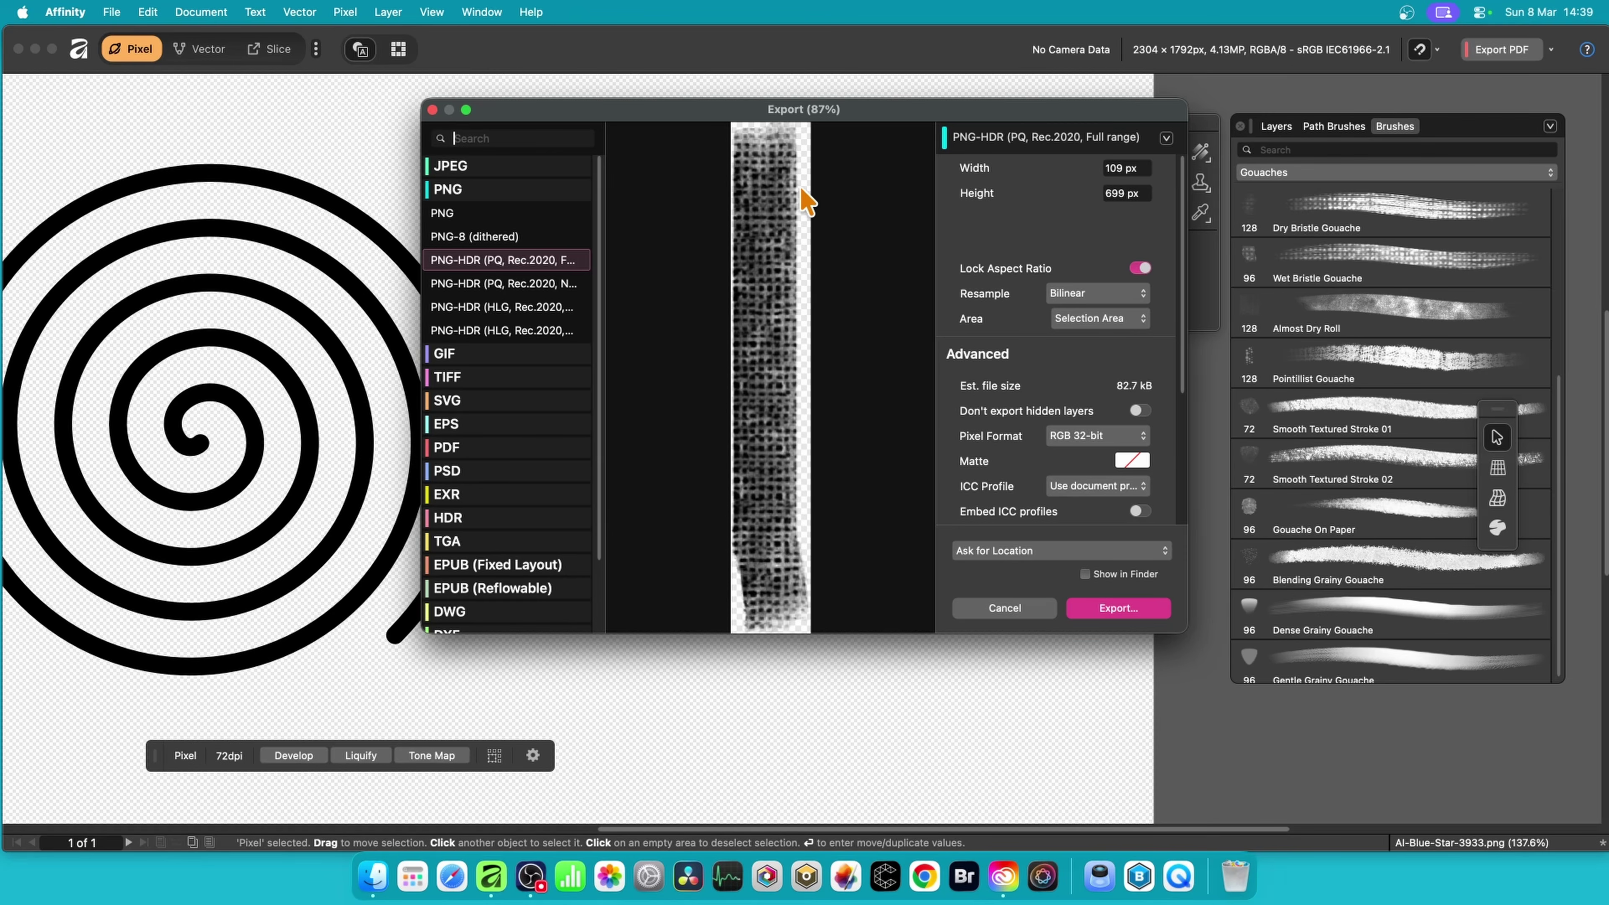
pyautogui.click(1088, 319)
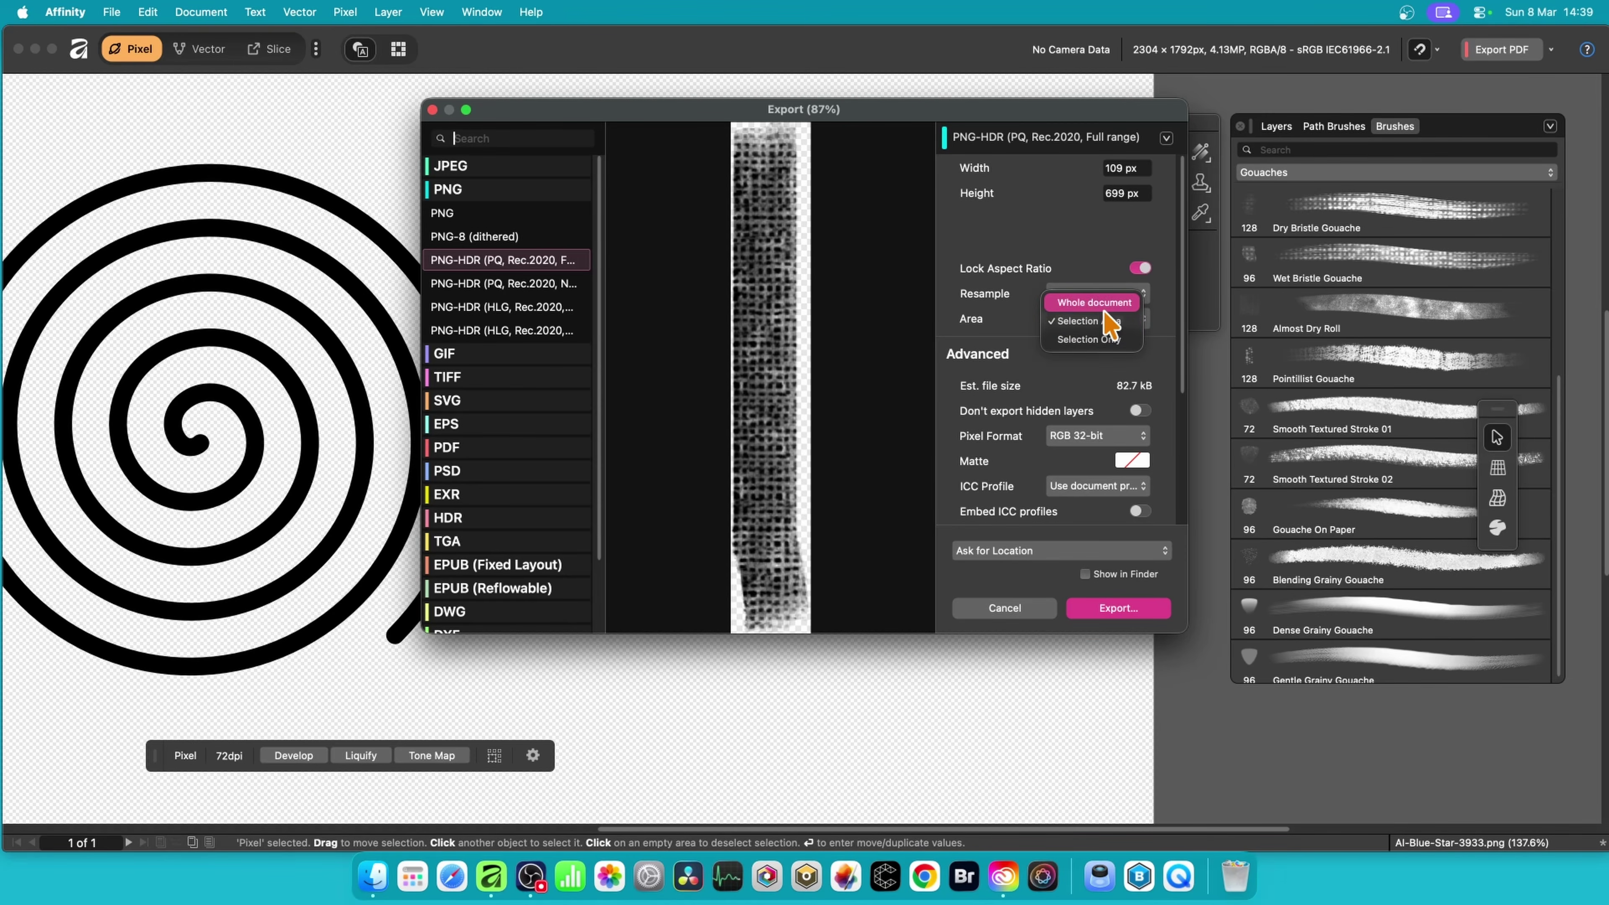
pyautogui.click(1088, 321)
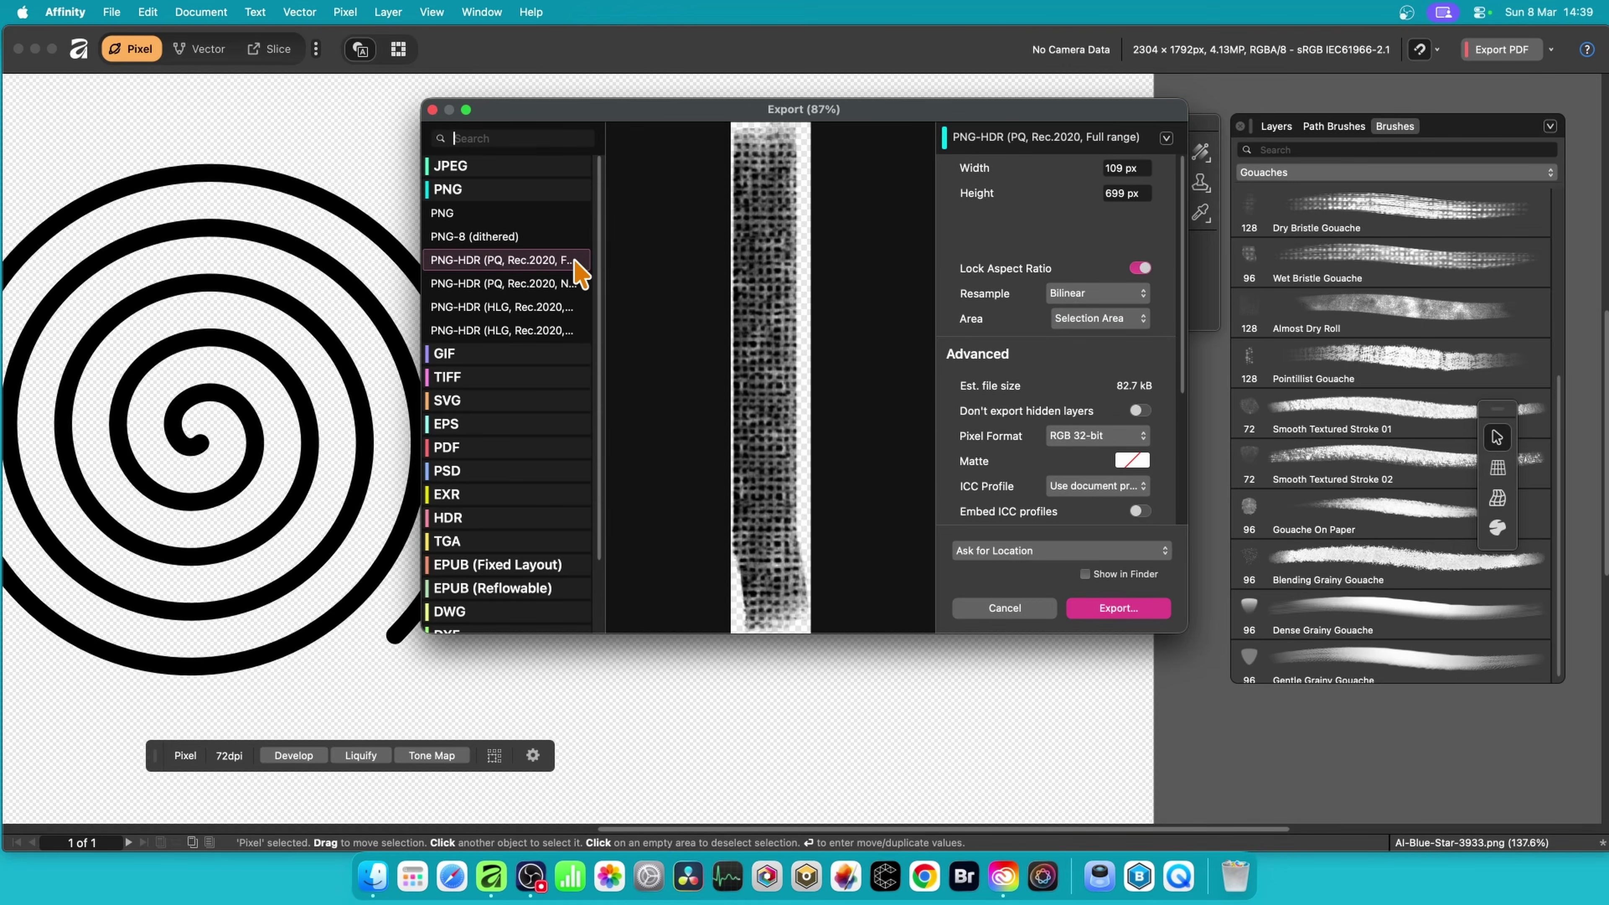
pyautogui.click(1127, 610)
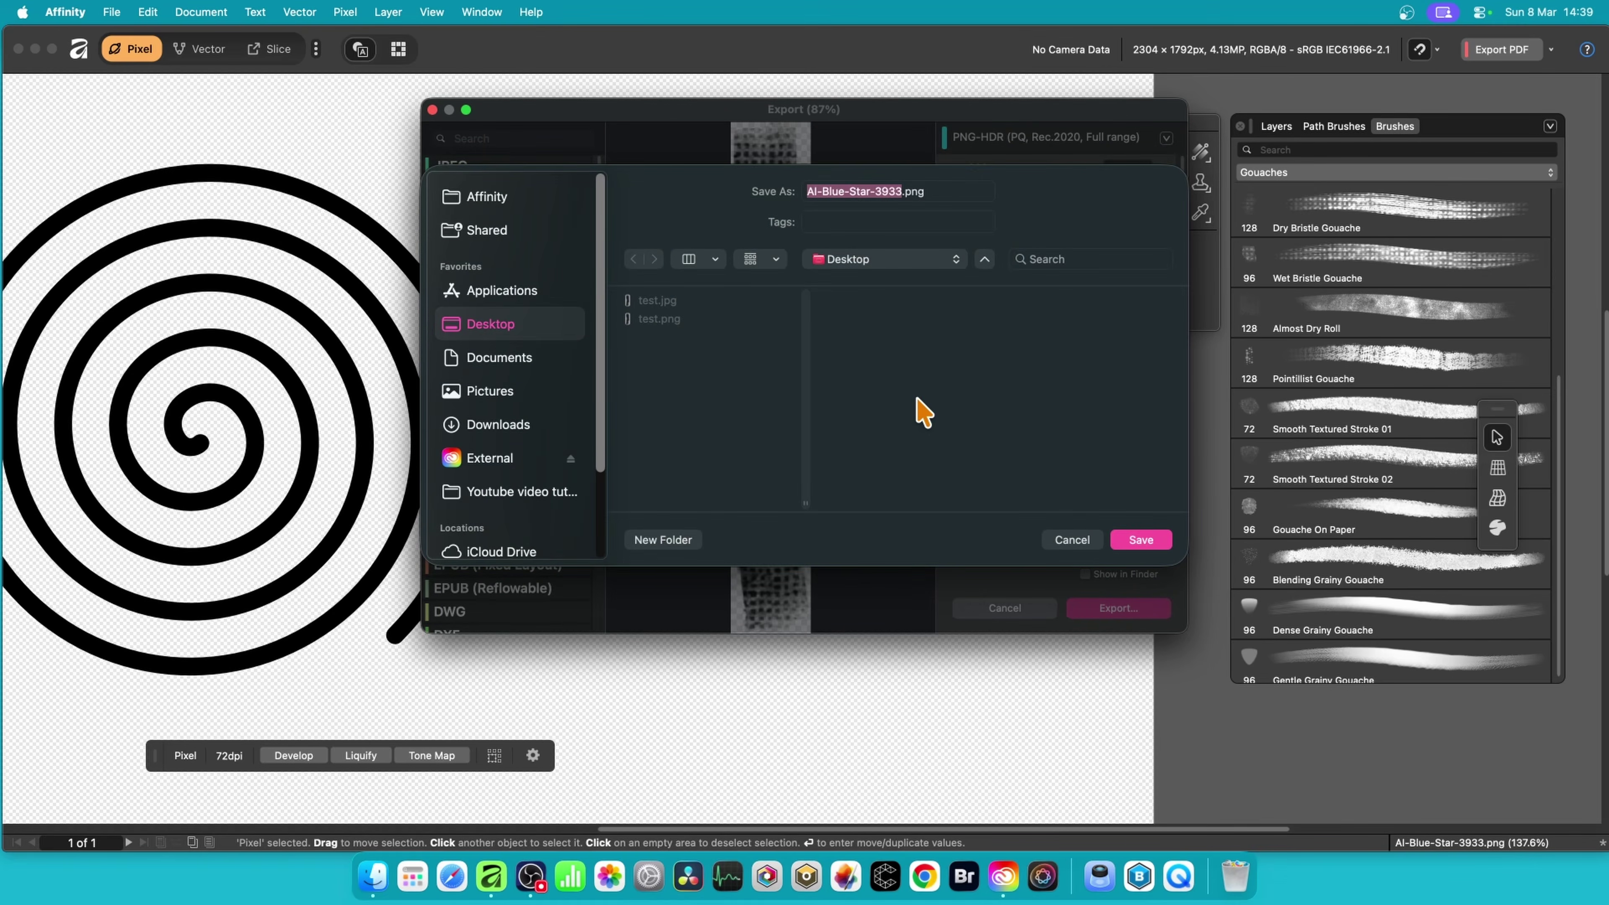
pyautogui.press('BackSpace')
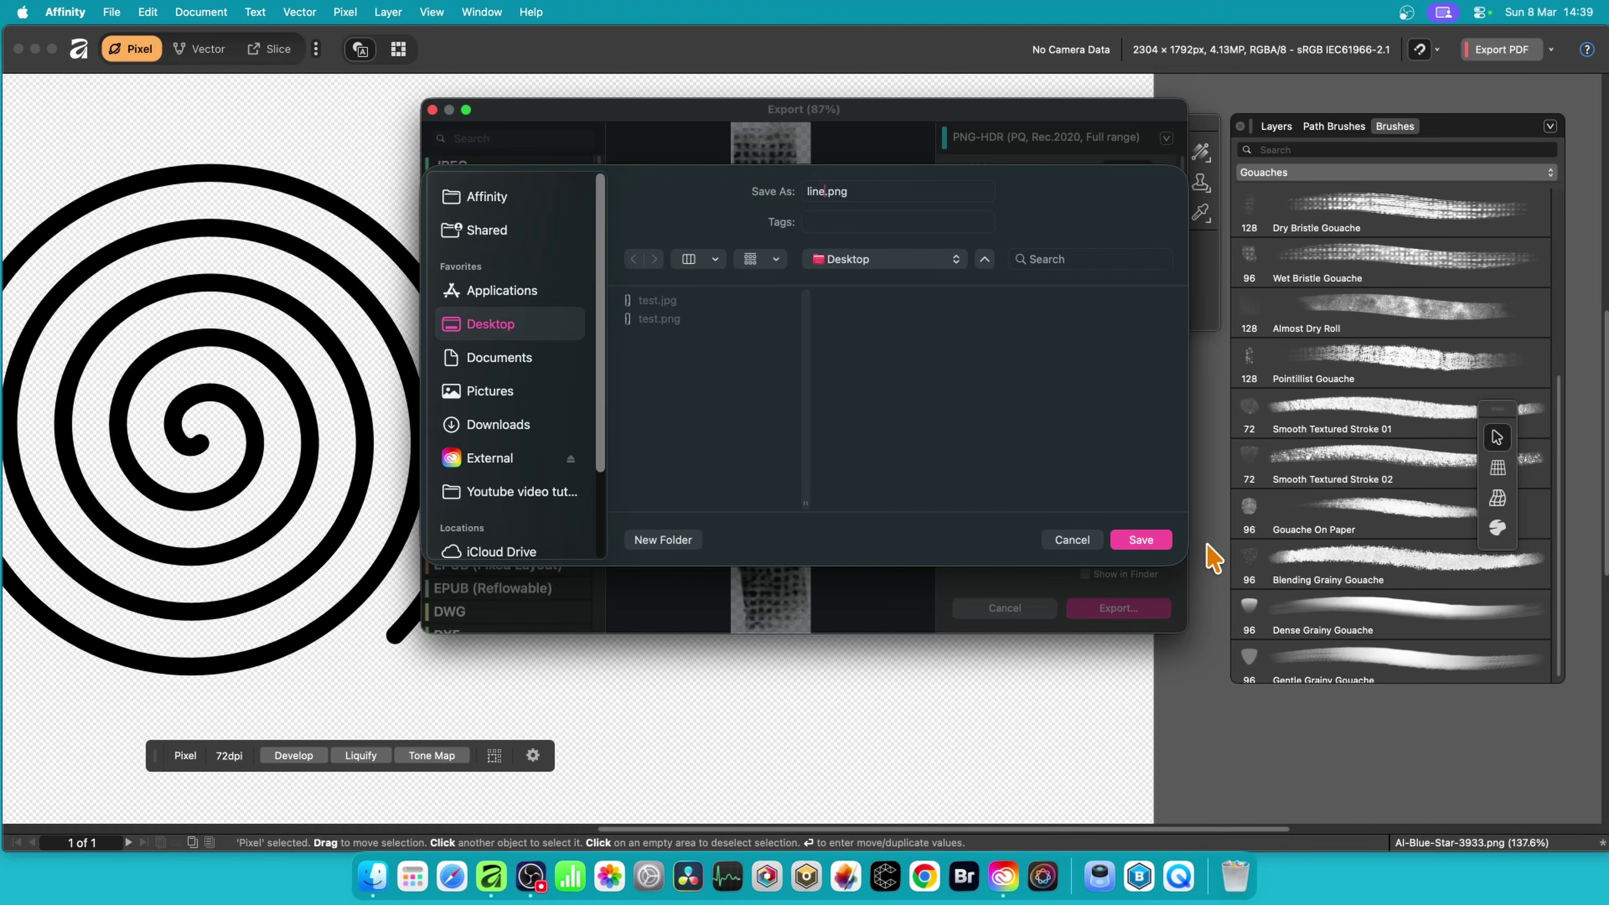
pyautogui.click(1144, 541)
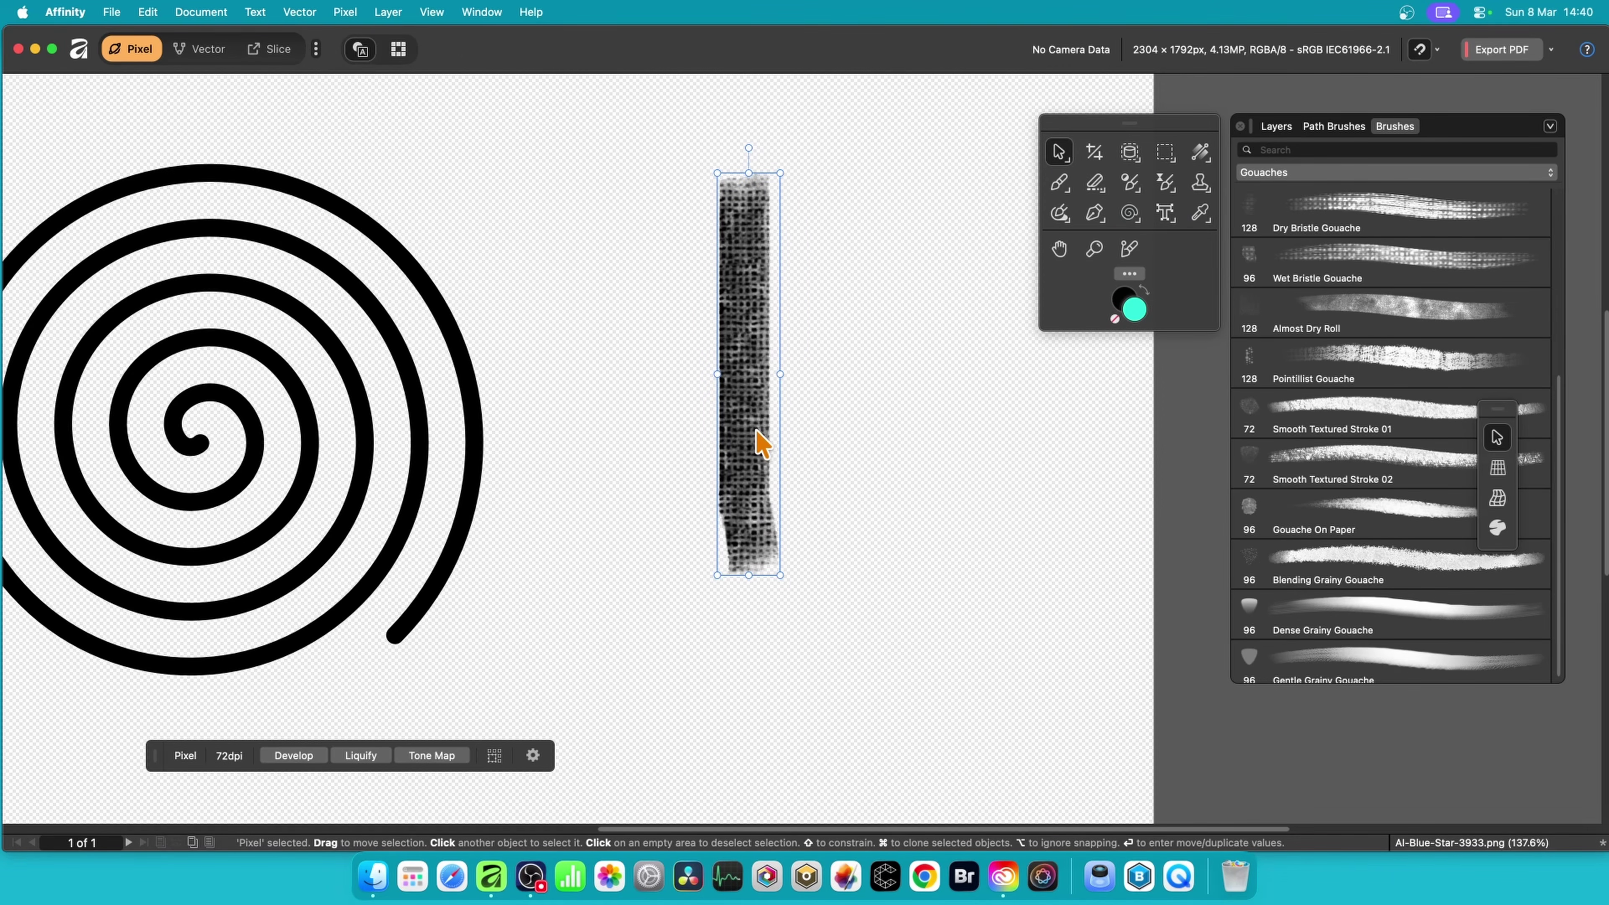
# Step: Undo the painted stroke and its pixel layer, and display the Path Brushes 1 category
pyautogui.press('super+z')
pyautogui.press('super+z')
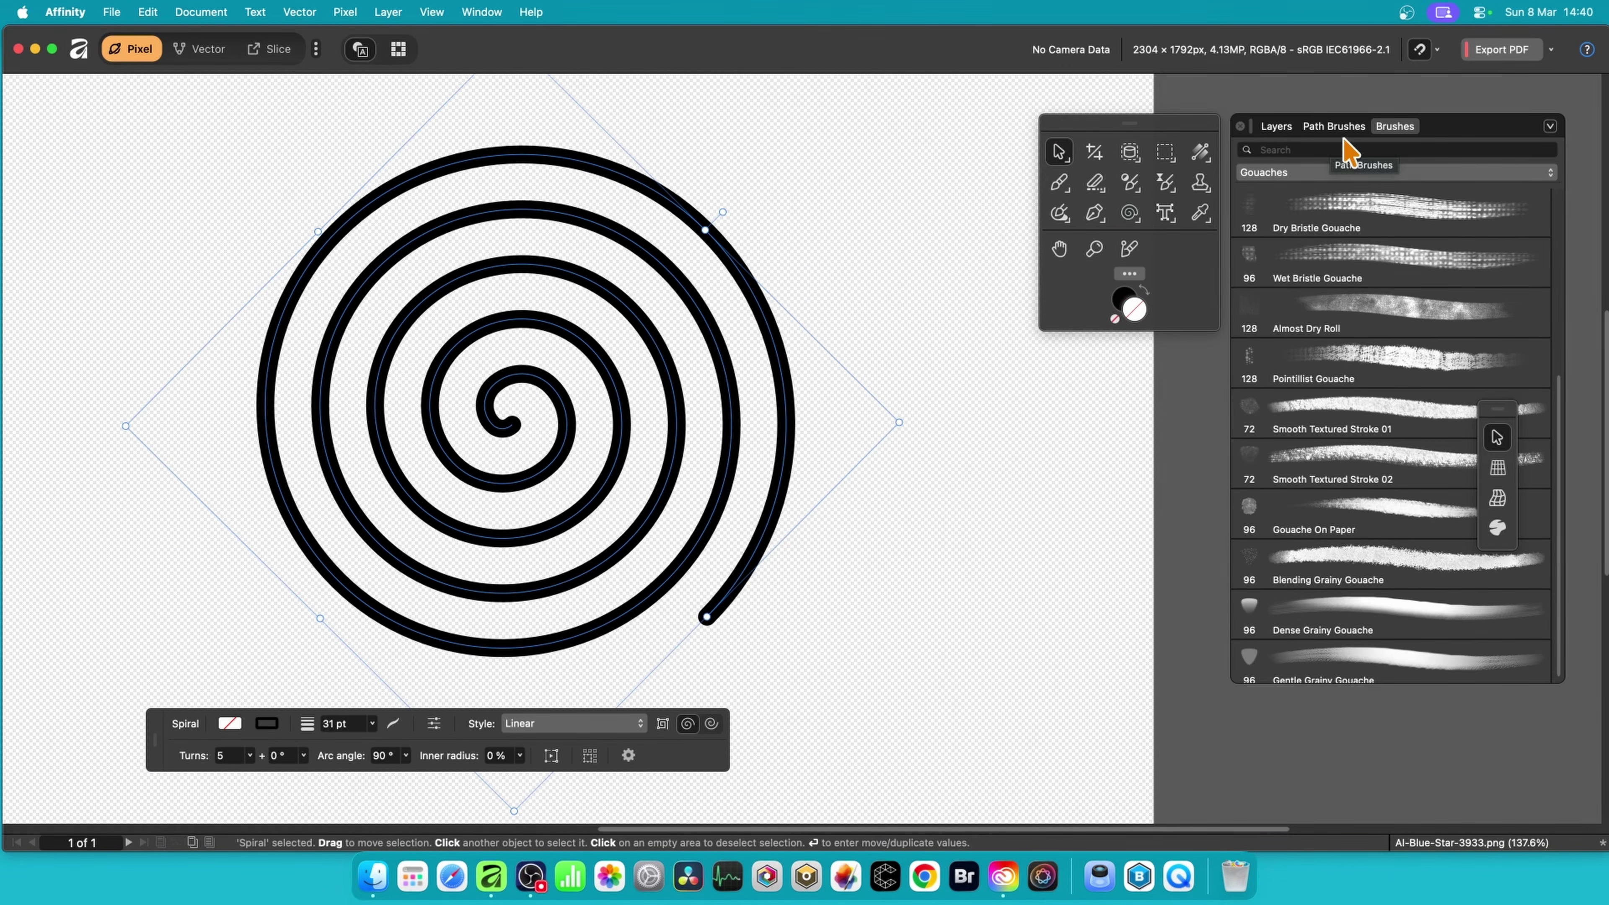
pyautogui.click(1327, 128)
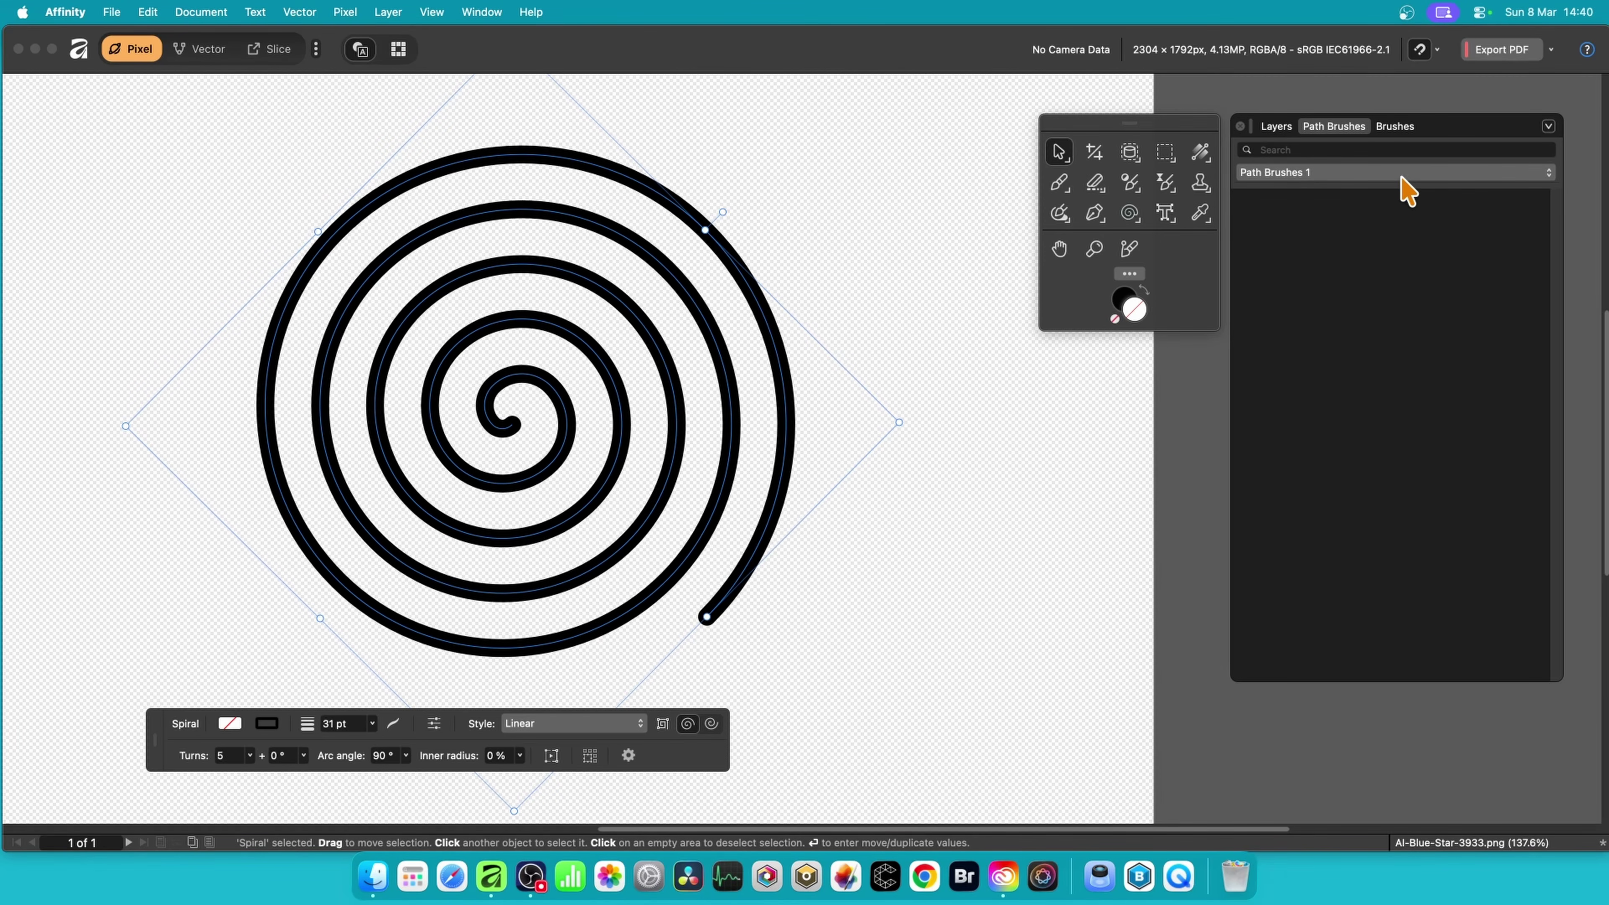
pyautogui.click(496, 11)
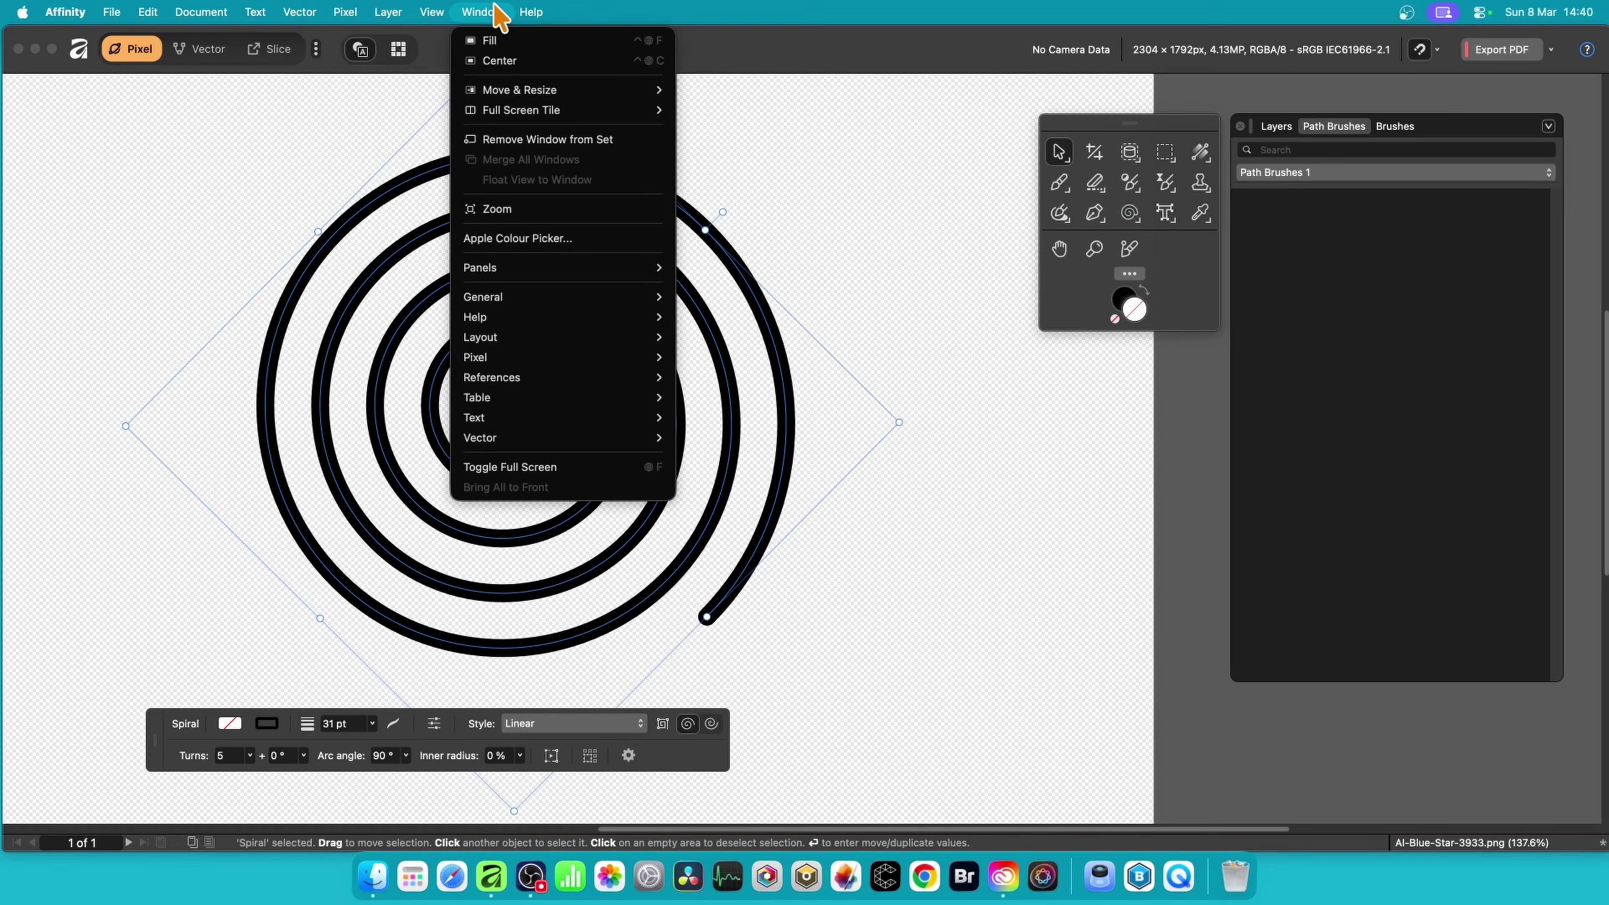
pyautogui.moveTo(538, 438)
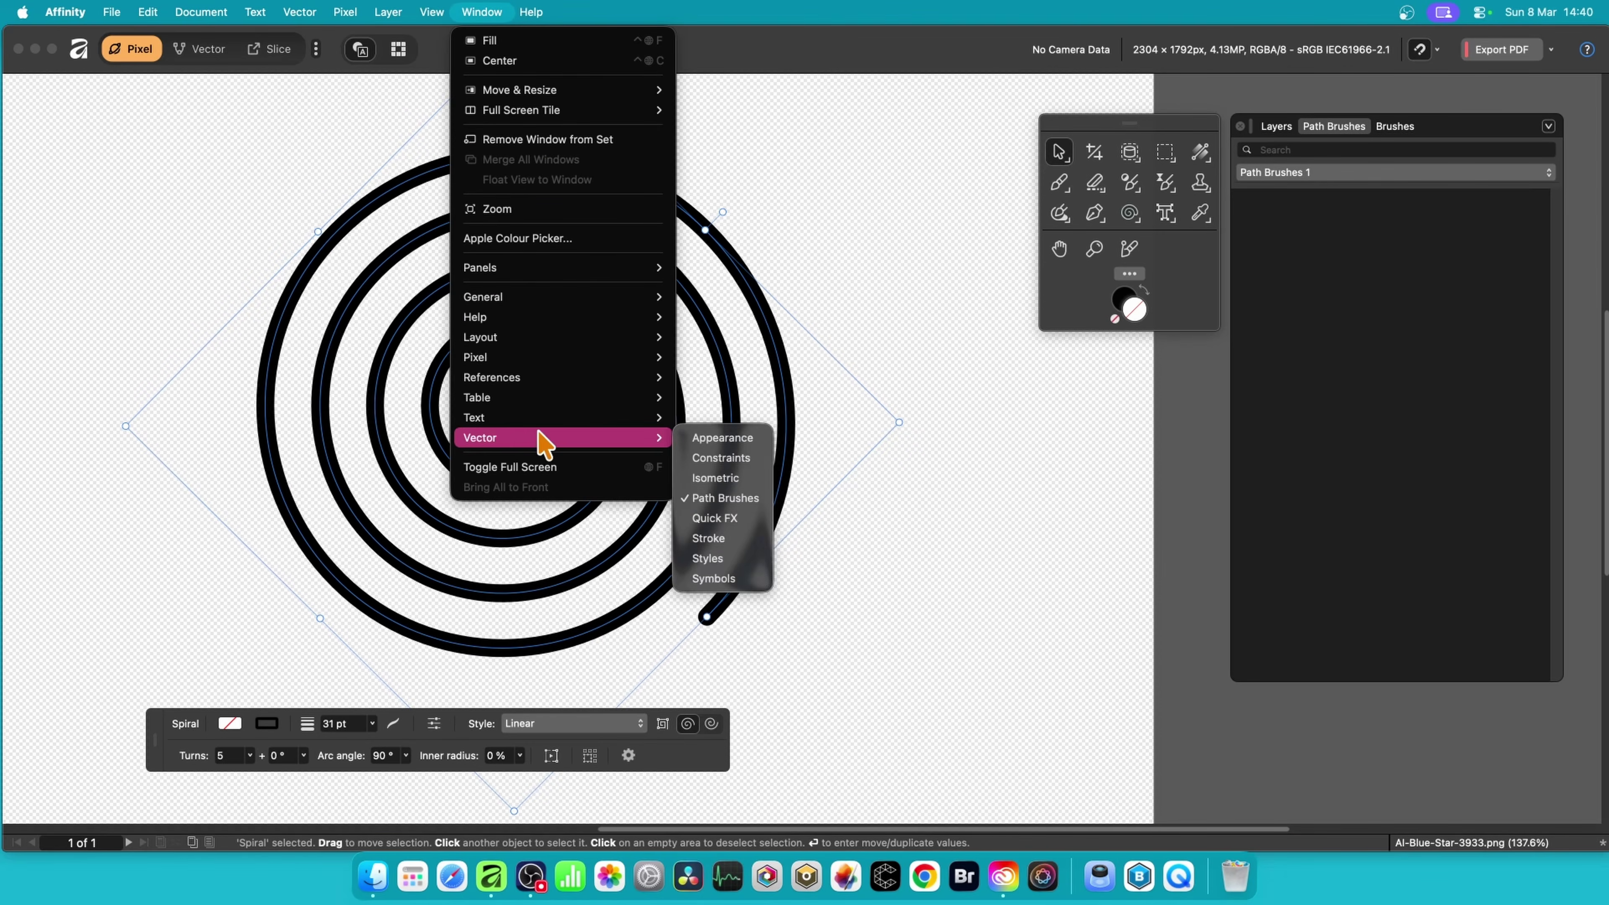
pyautogui.click(751, 499)
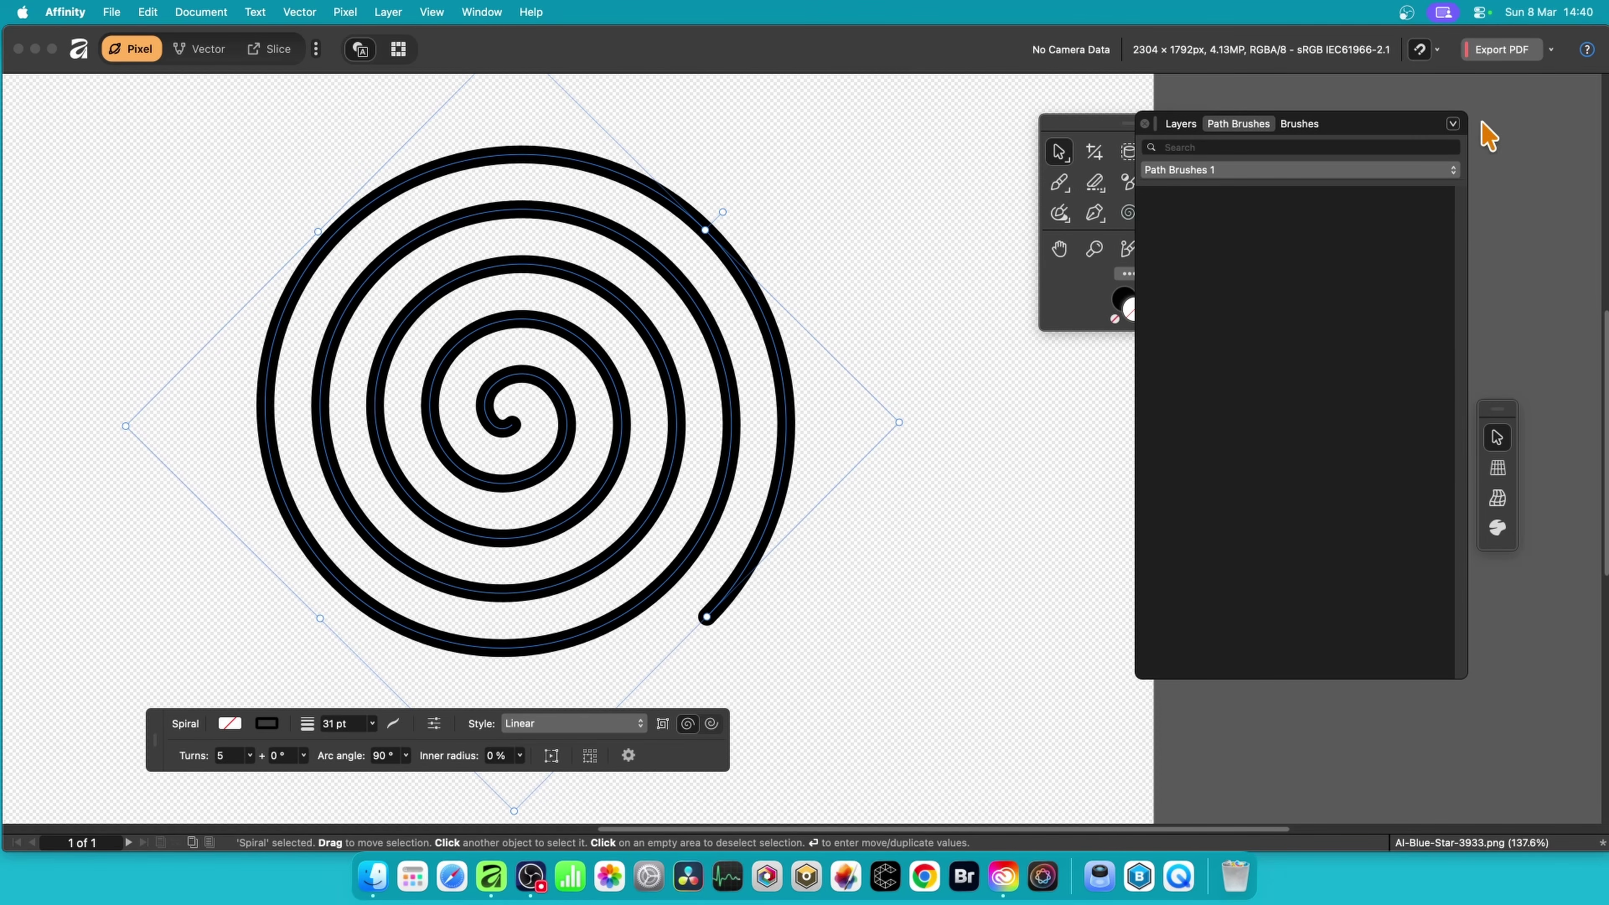
# Step: Create a textured image brush from line.png in Path Brushes 1 and apply it to the spiral
pyautogui.click(1452, 125)
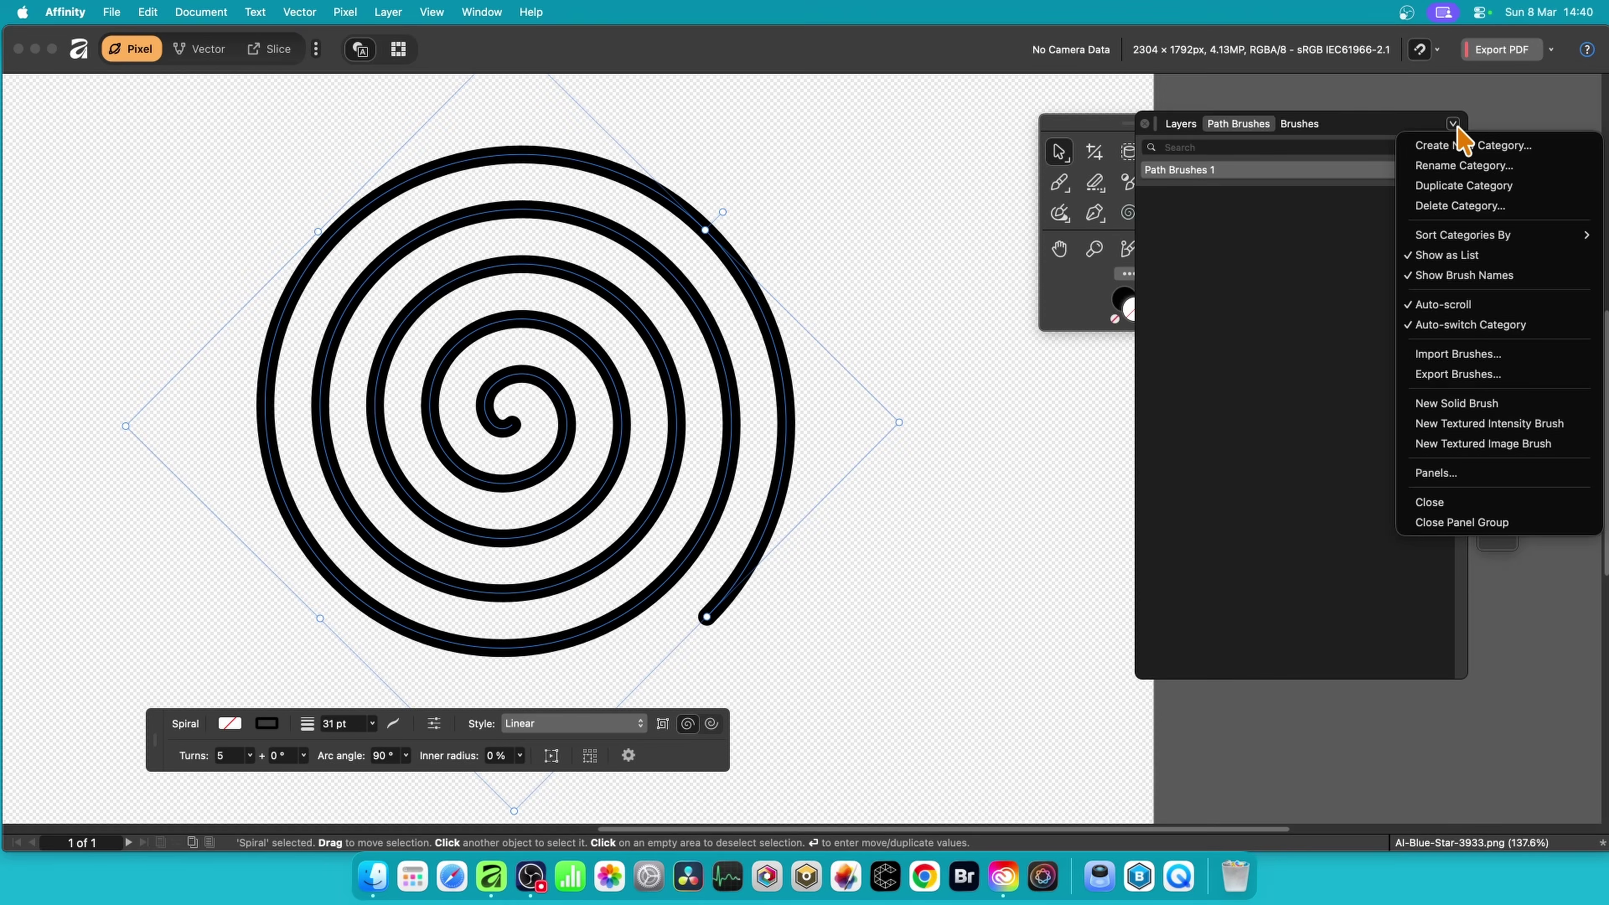
pyautogui.click(1481, 444)
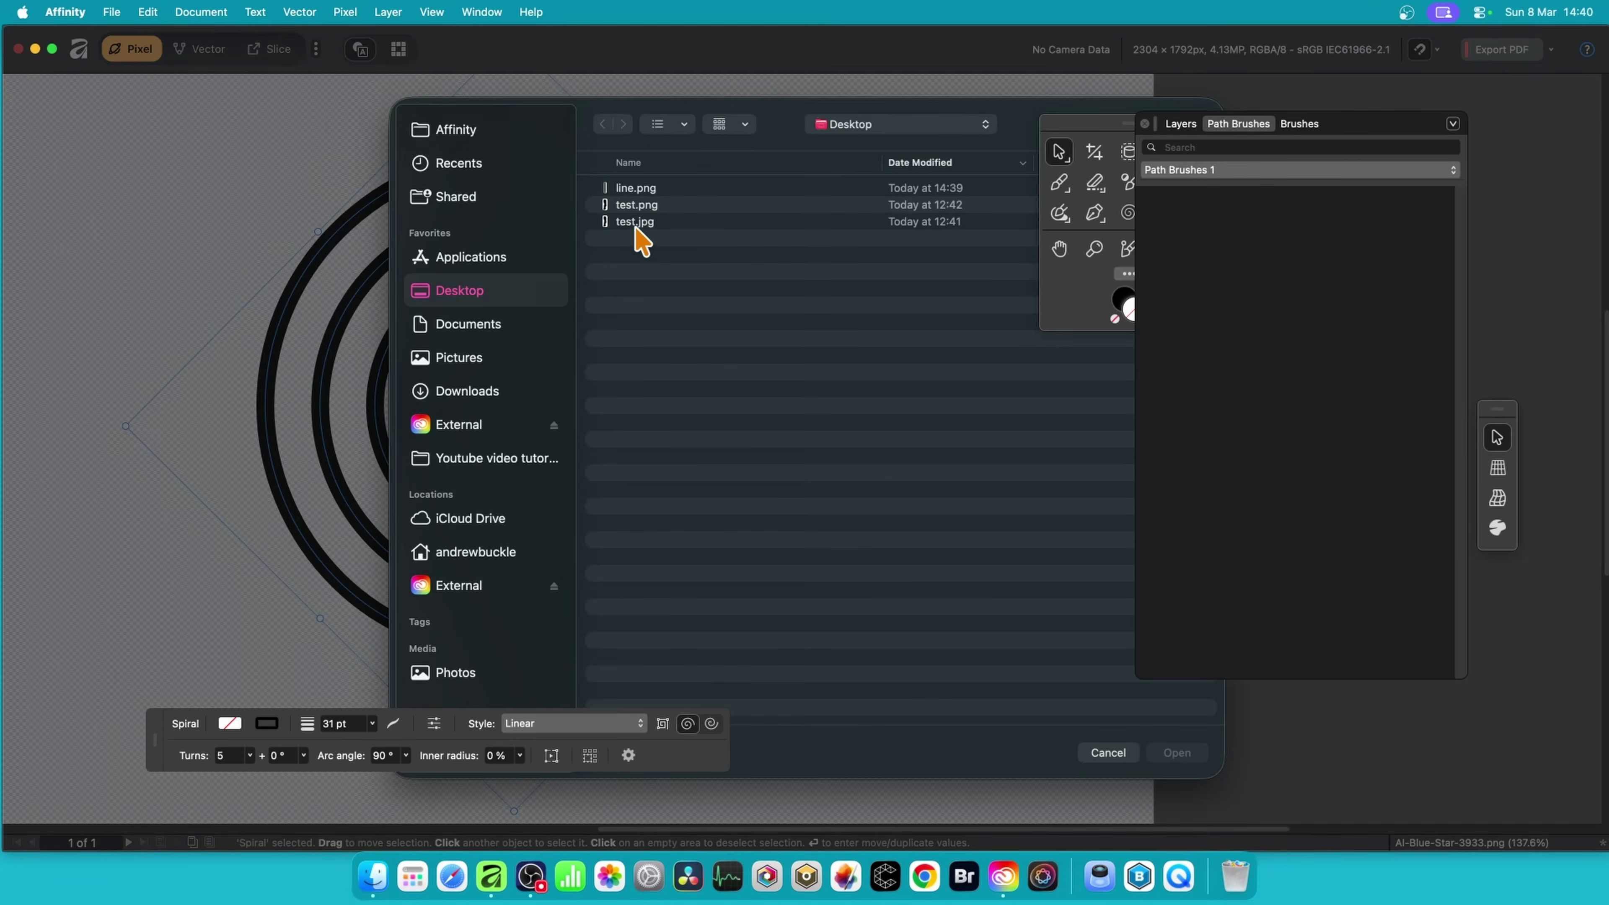
pyautogui.click(642, 189)
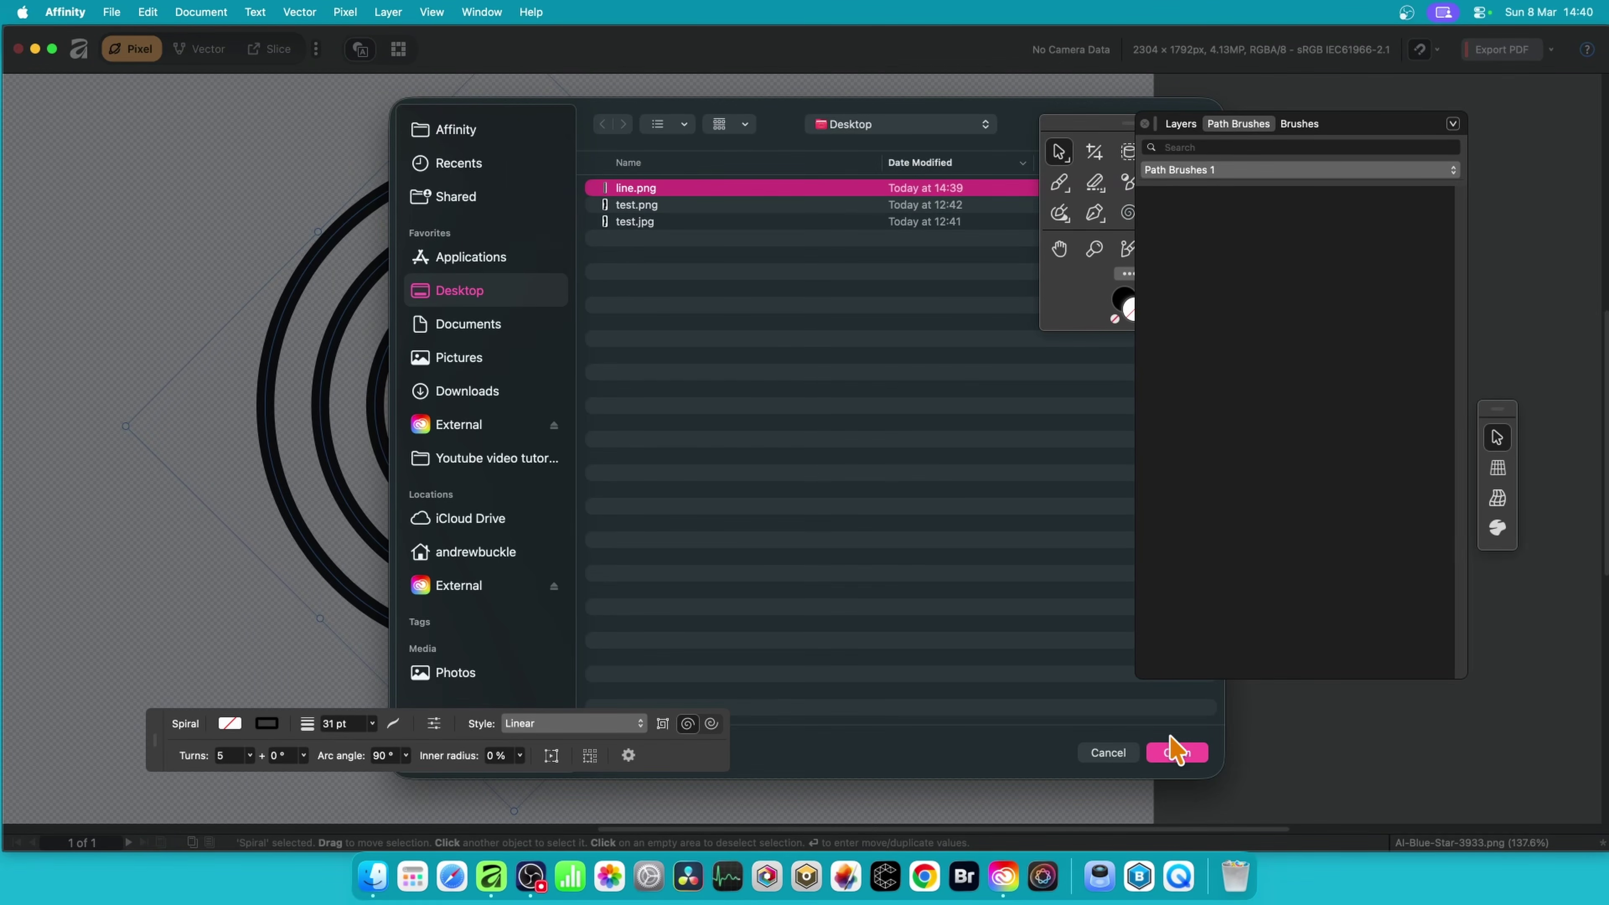
pyautogui.click(1176, 752)
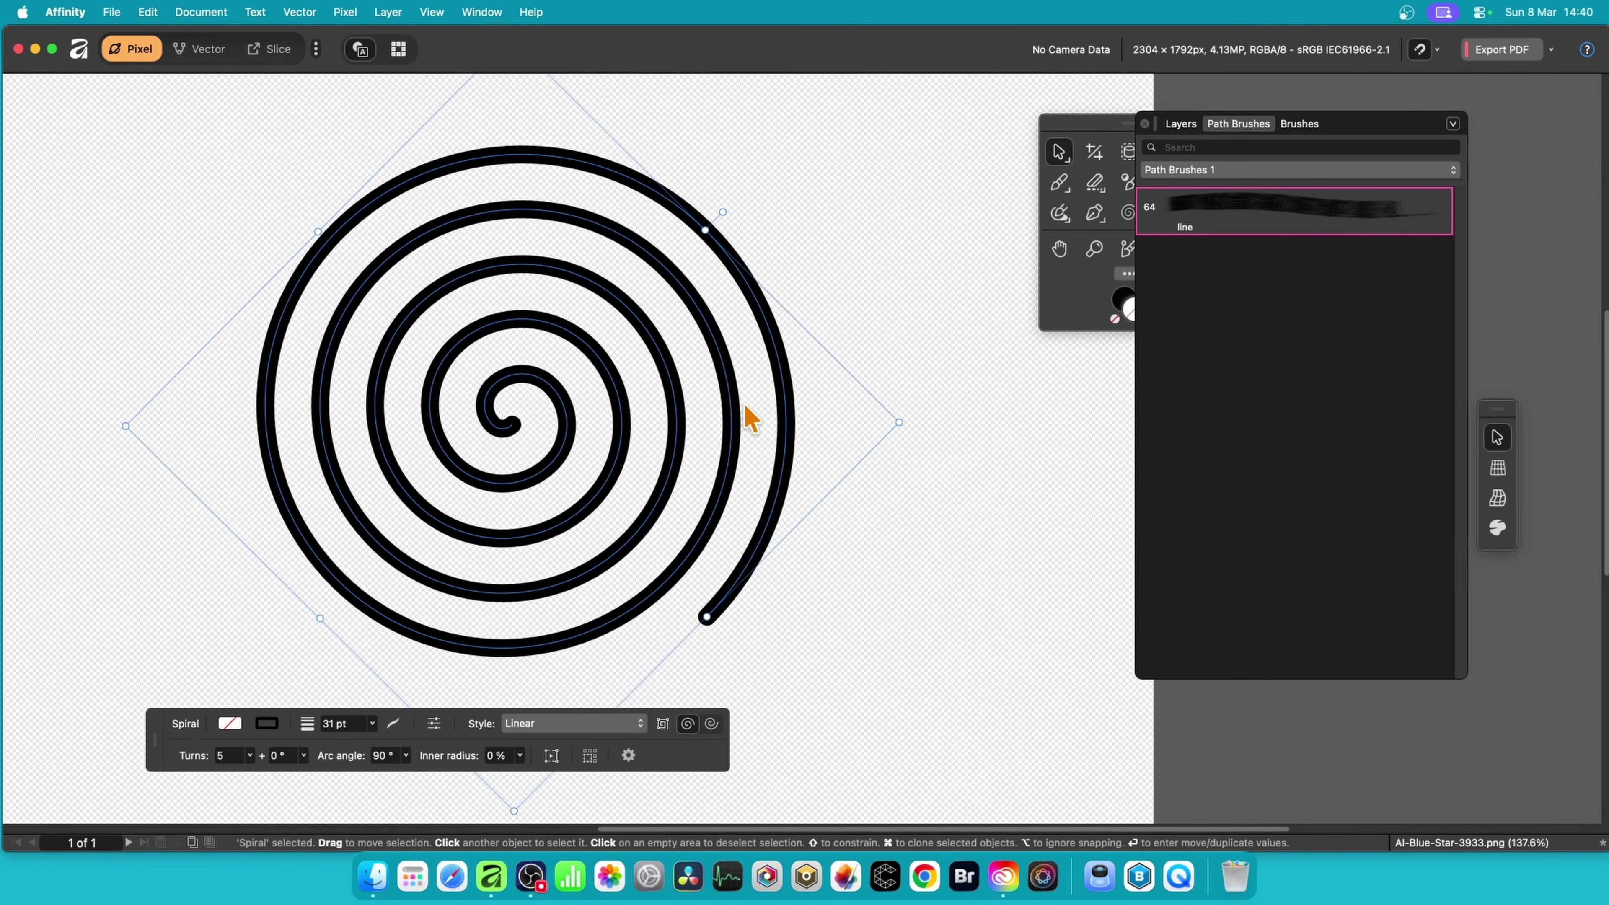
pyautogui.click(1296, 219)
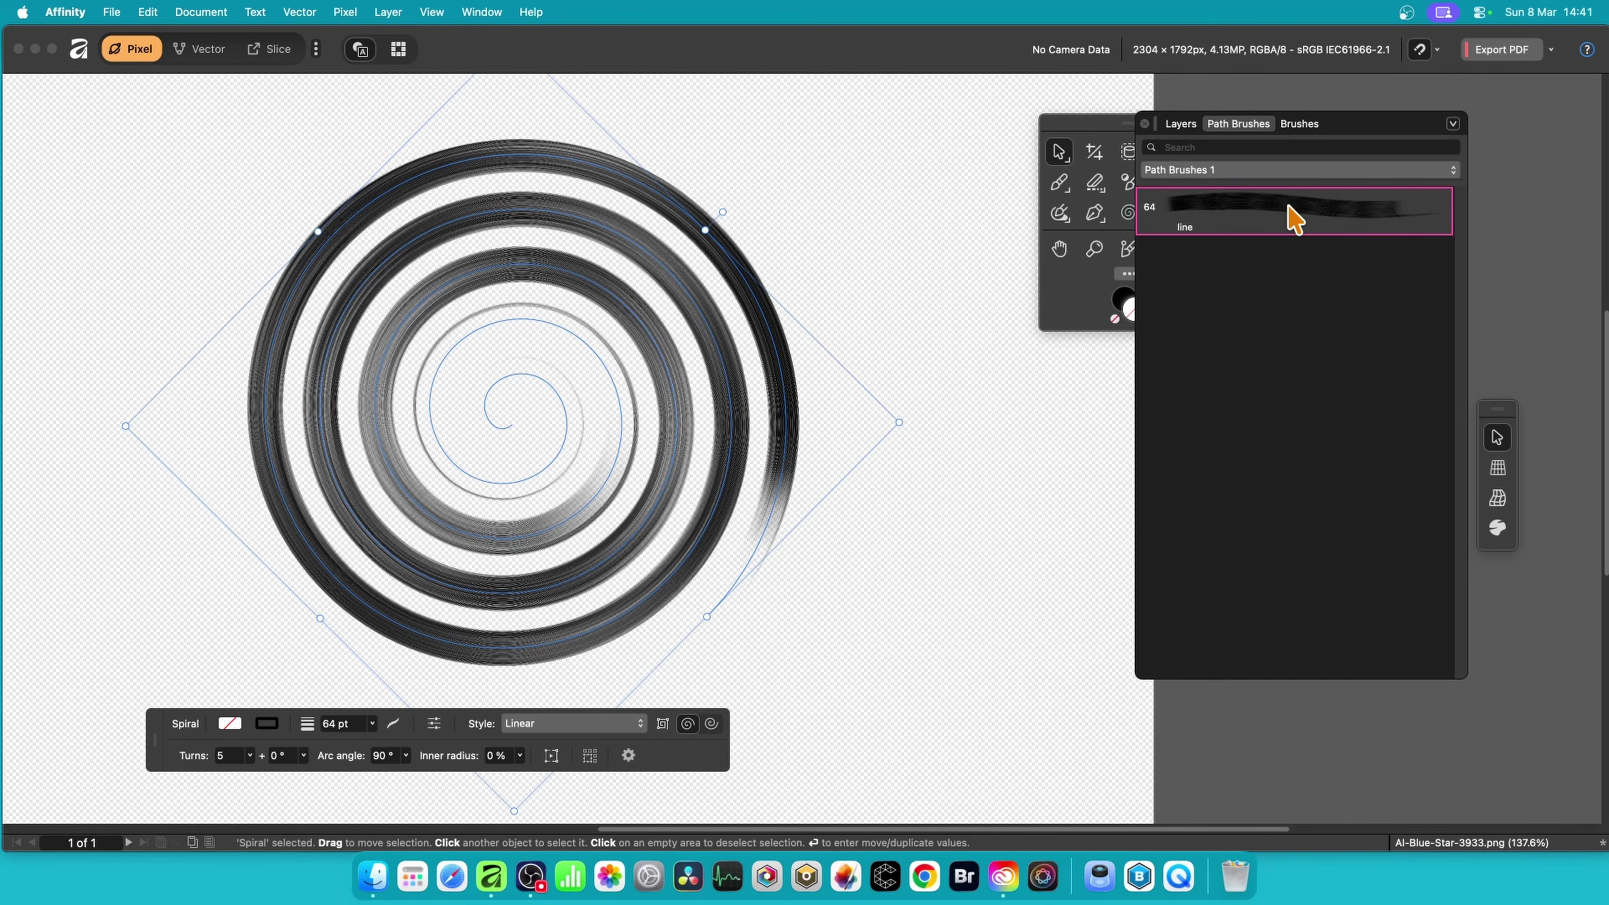
# Step: Set the spiral's line brush to 71.2 px width and 83% size variance, trying the Repeat body before returning to Stretch
pyautogui.doubleClick(1292, 219)
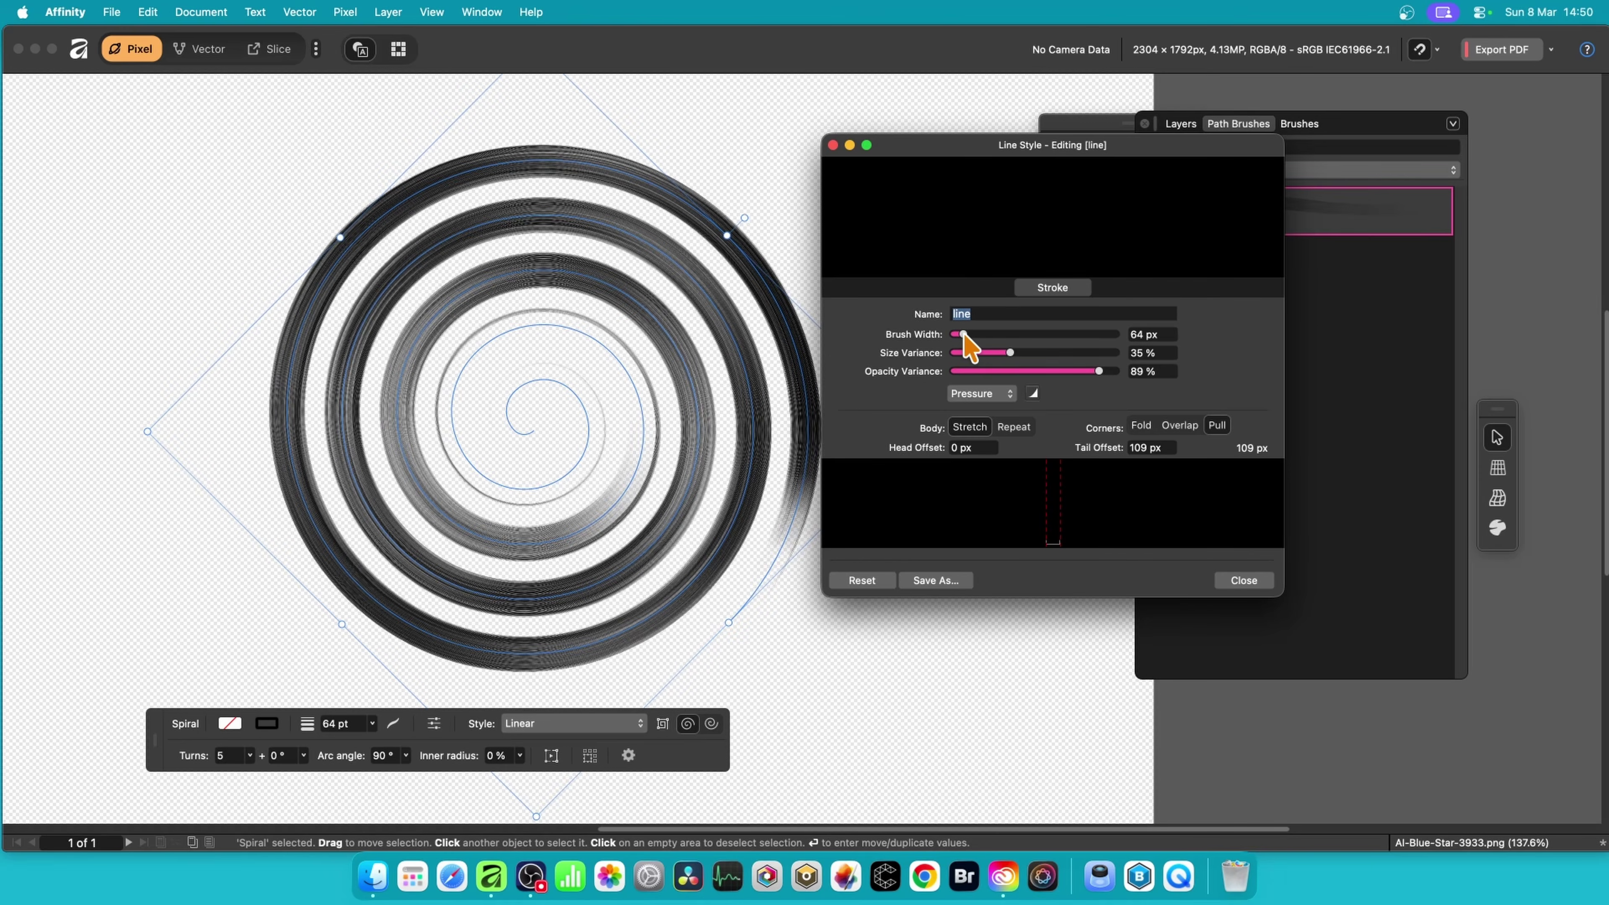
pyautogui.moveTo(968, 334)
pyautogui.mouseDown()
pyautogui.moveTo(979, 352)
pyautogui.moveTo(1091, 348)
pyautogui.mouseUp()
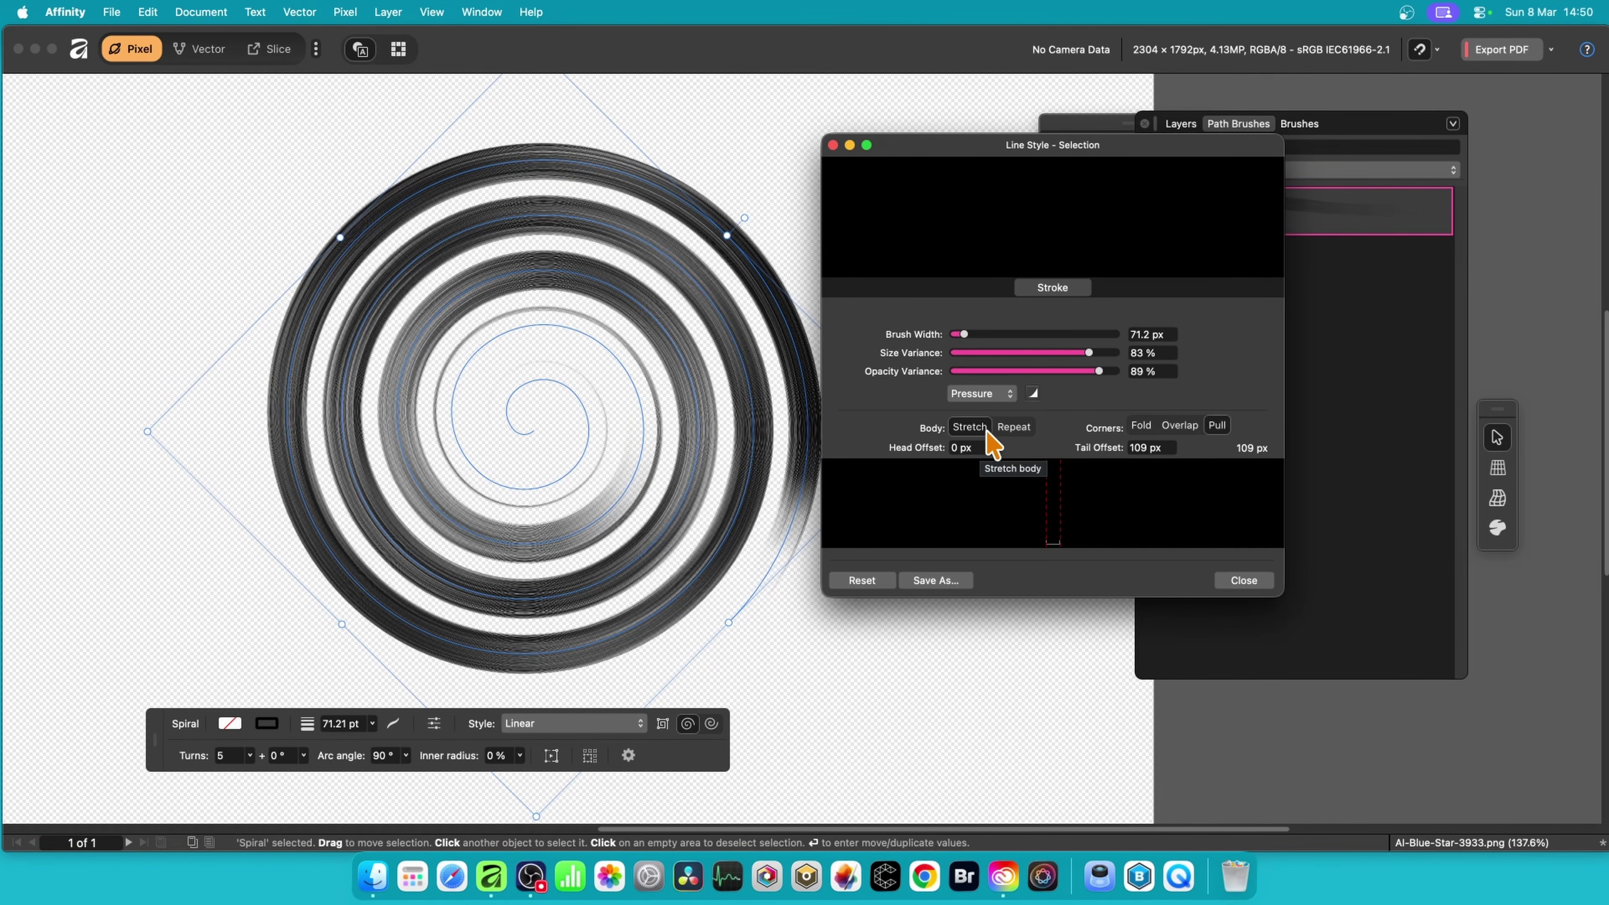
pyautogui.click(1016, 428)
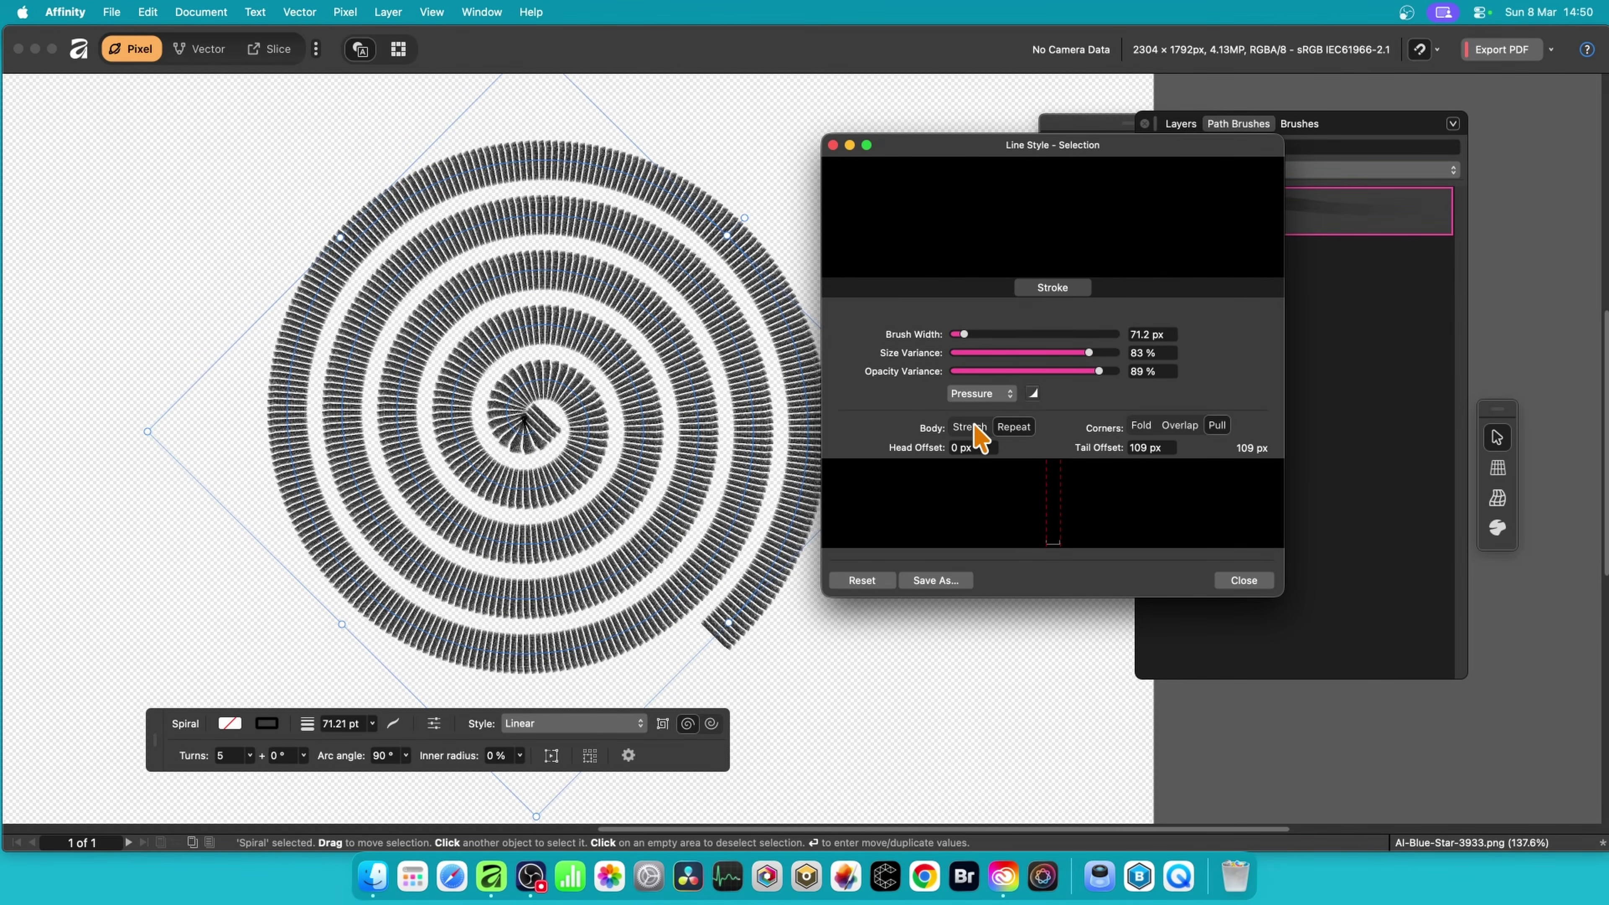
pyautogui.click(971, 428)
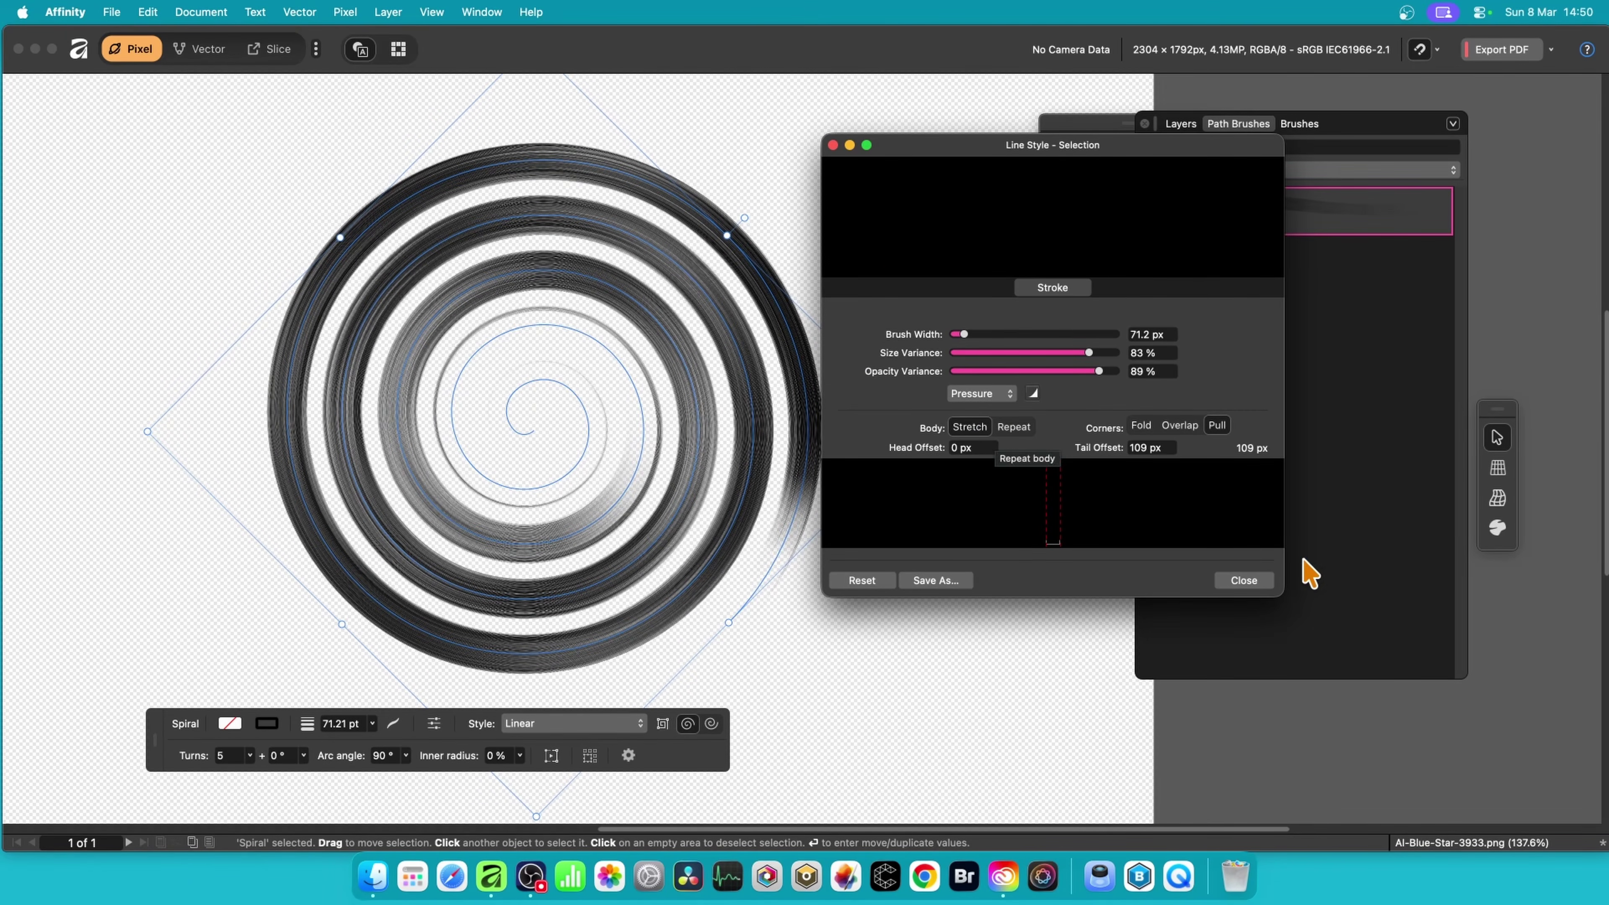
pyautogui.click(1253, 585)
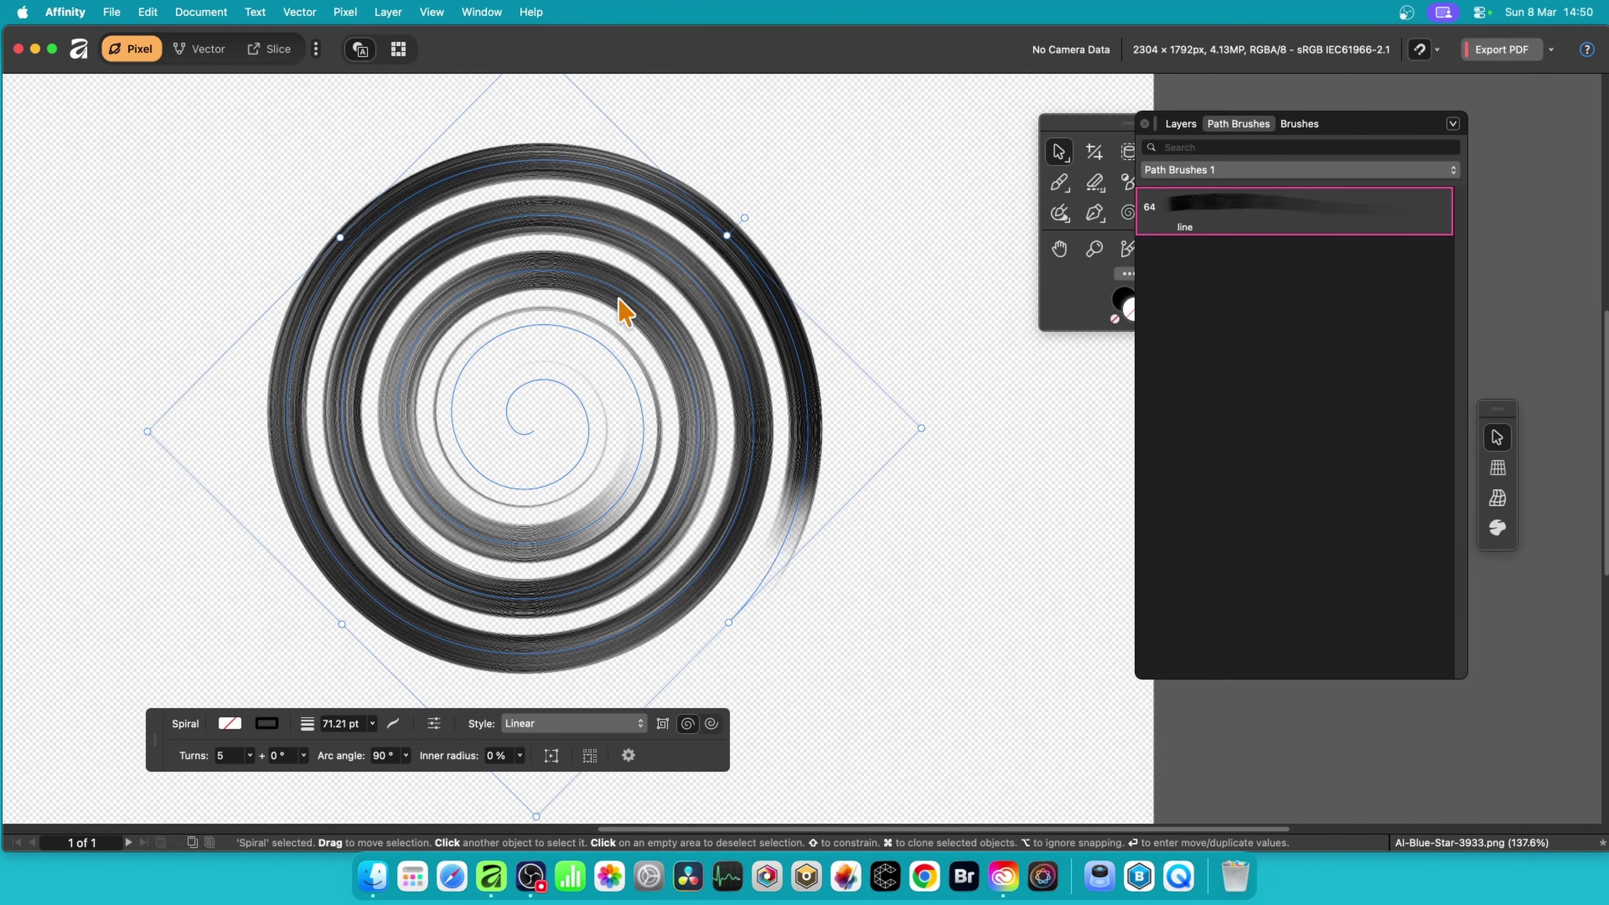
# Step: Enable the Colour Overlay layer effect on the Spiral layer
pyautogui.click(1178, 125)
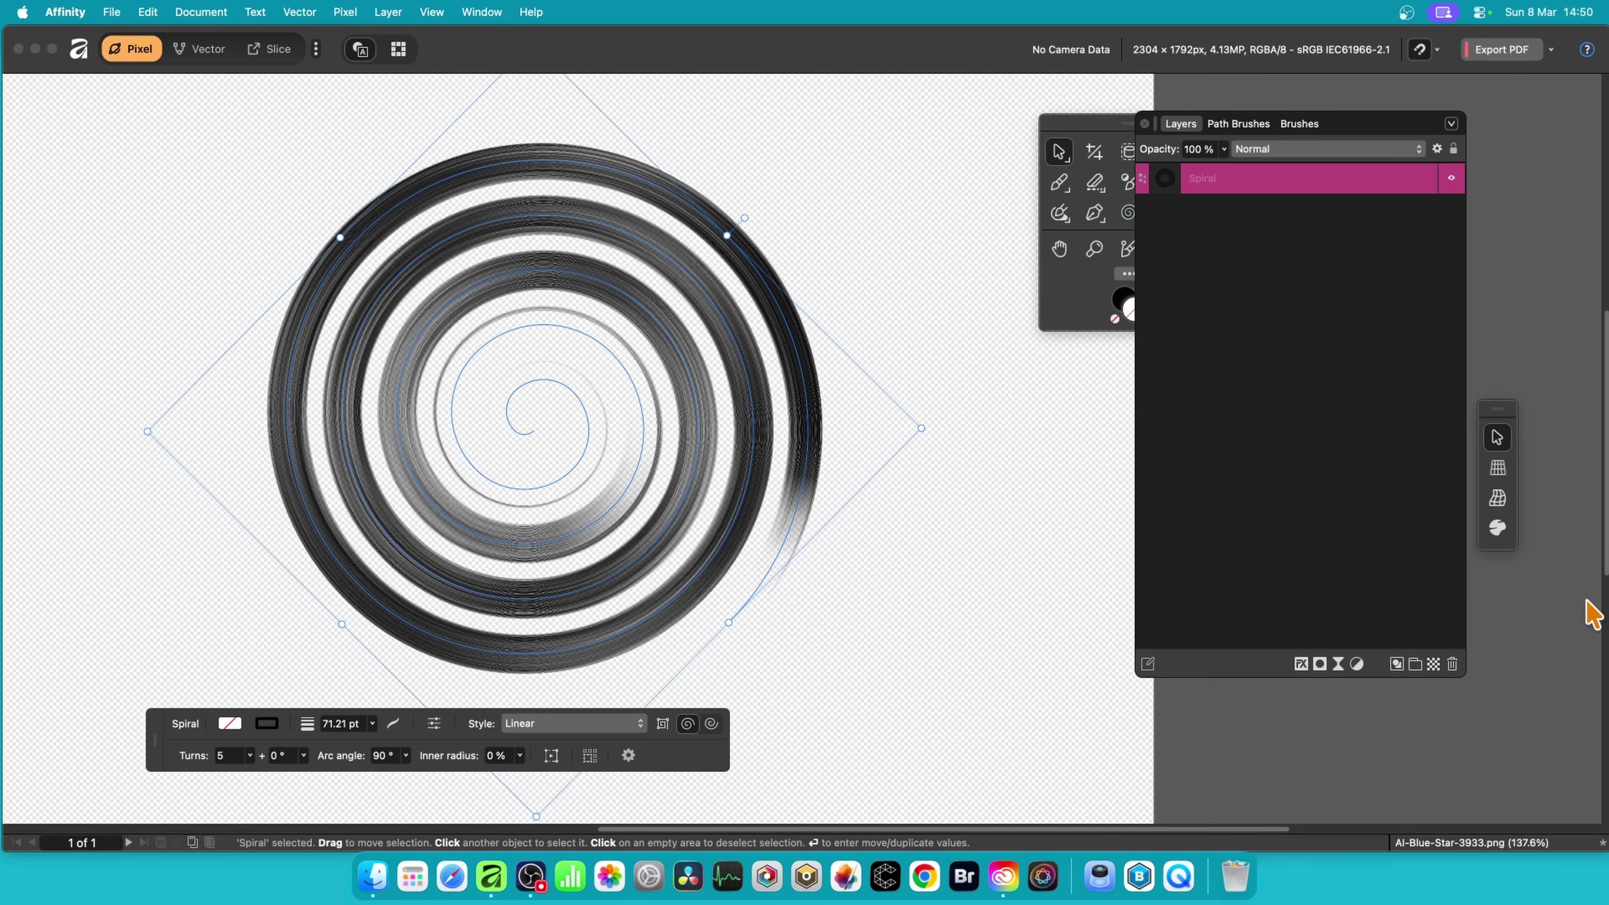
pyautogui.click(1302, 664)
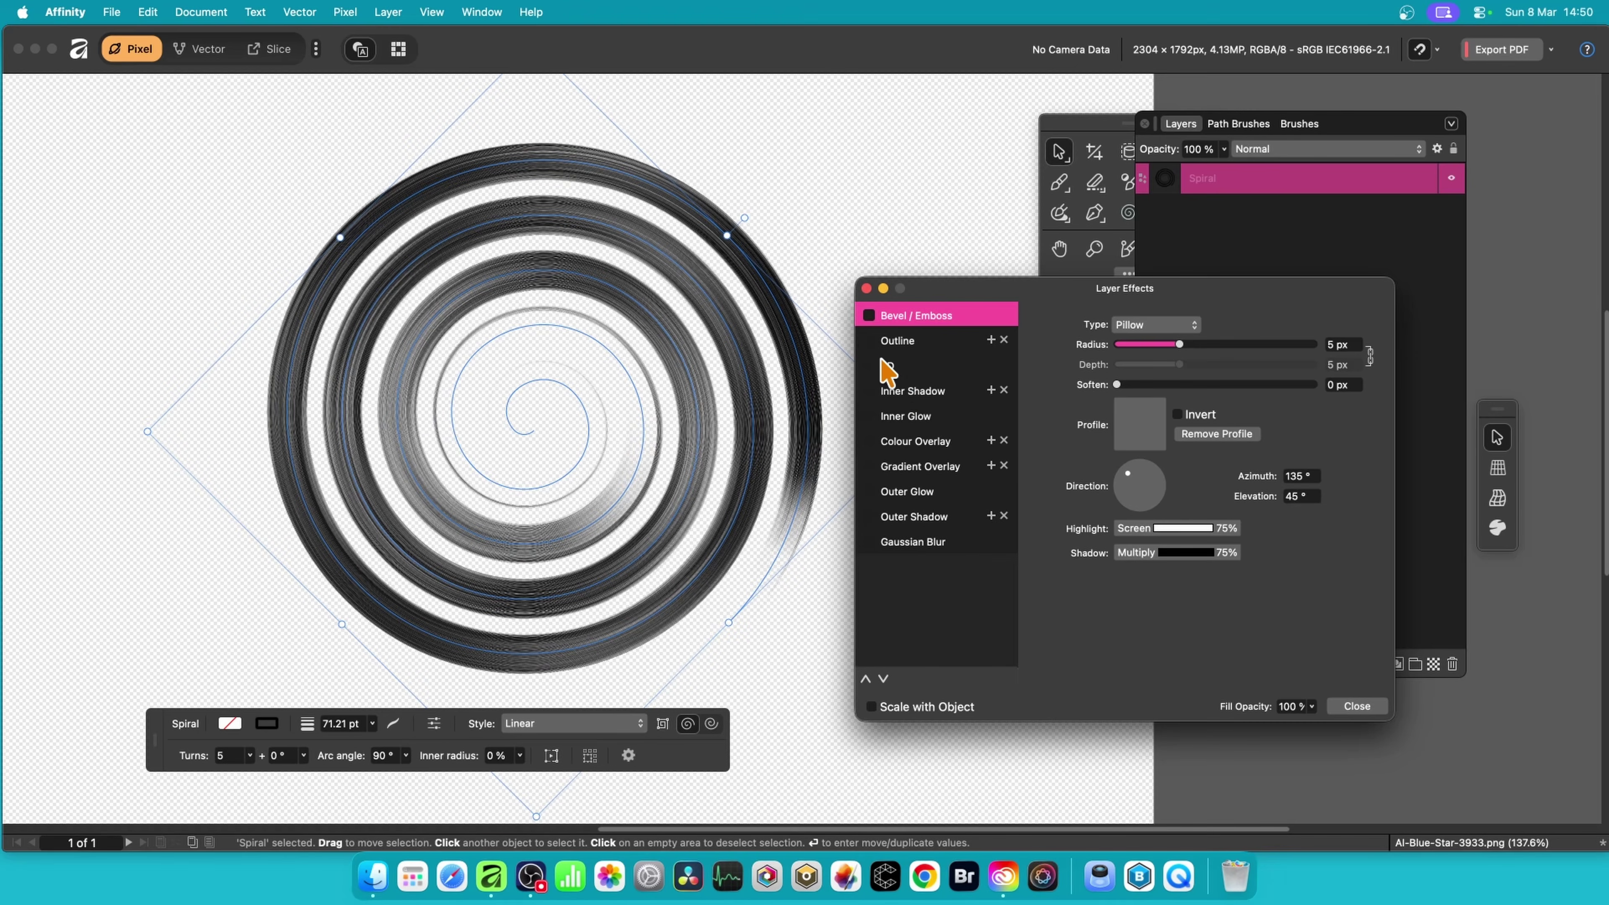
pyautogui.click(910, 446)
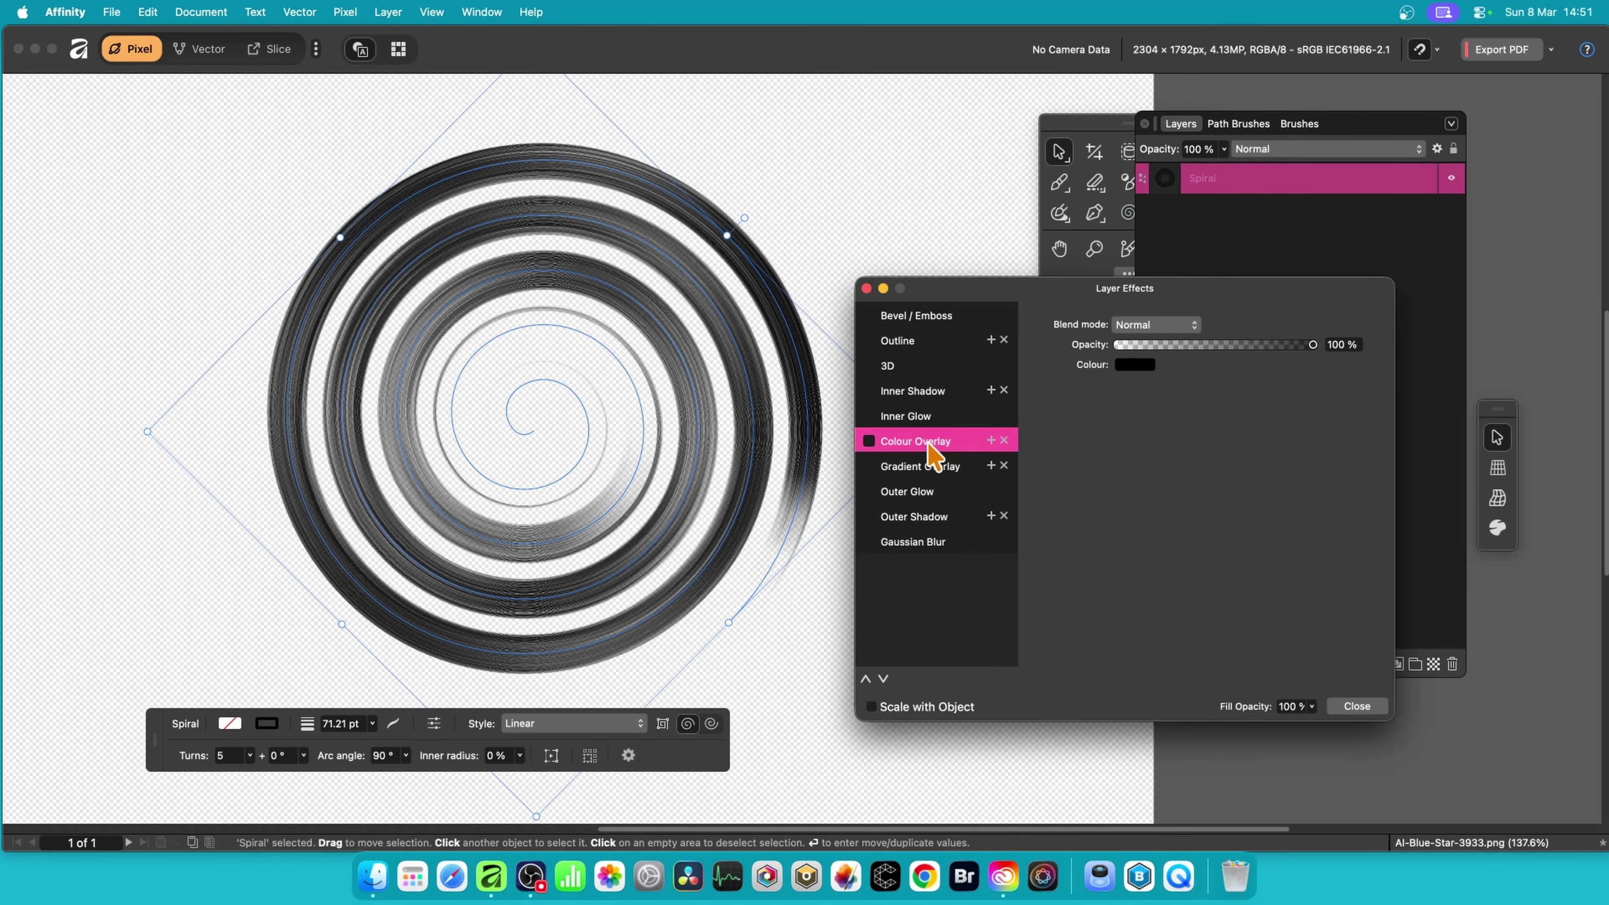
pyautogui.click(869, 441)
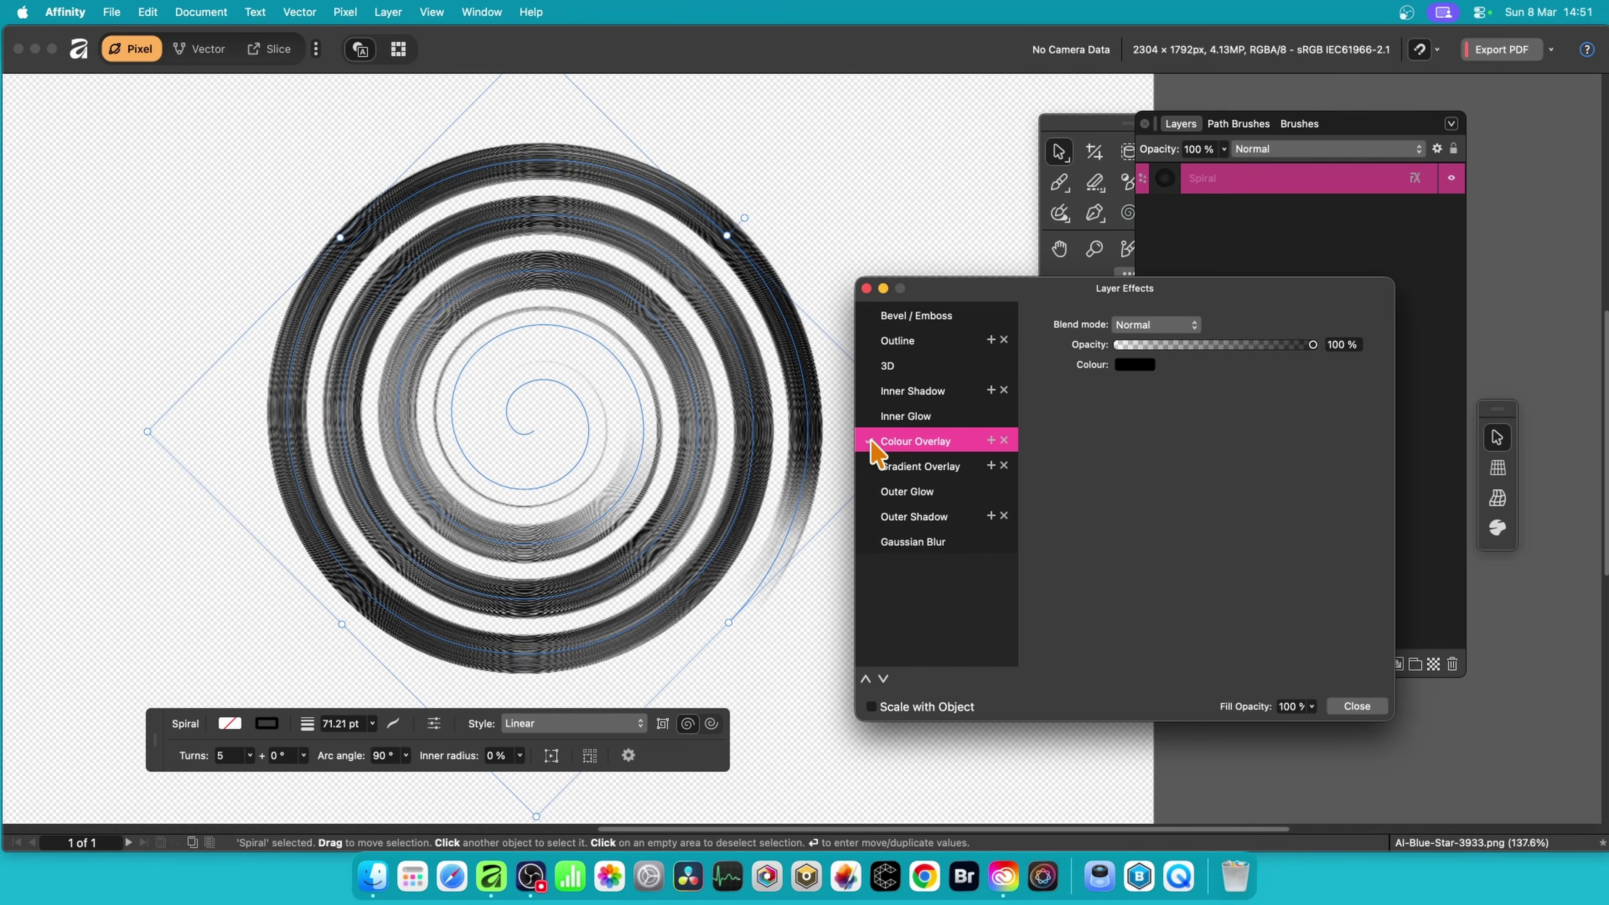
# Step: Set the spiral's colour overlay to light blue, RGB 1, 184, 255, using the RGB sliders colour model
pyautogui.click(1133, 364)
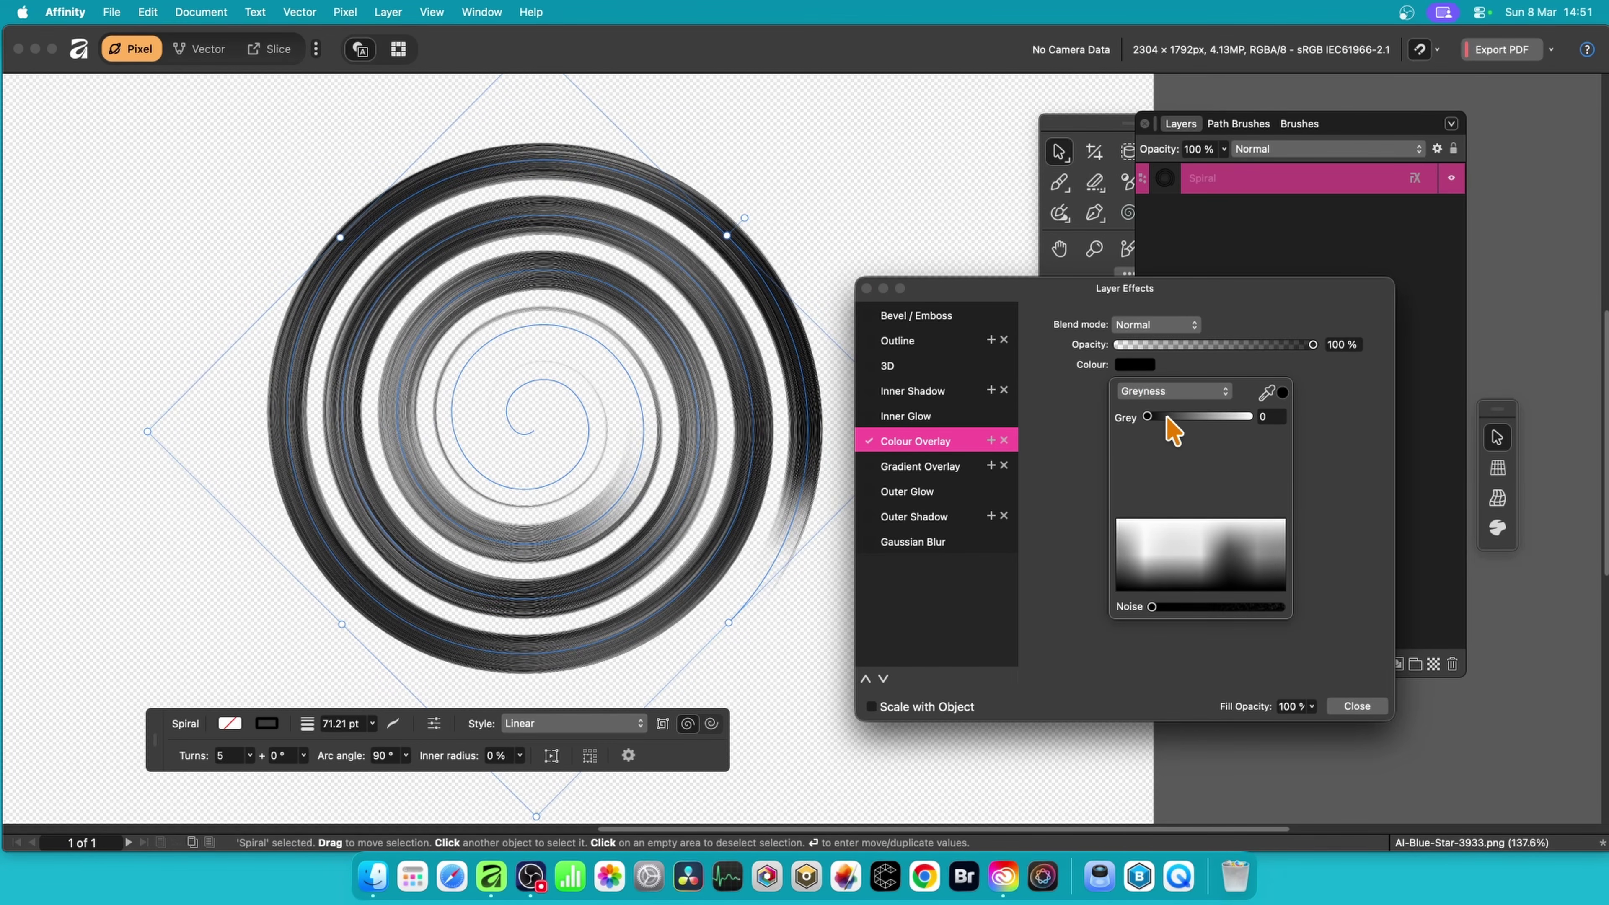
pyautogui.click(1172, 398)
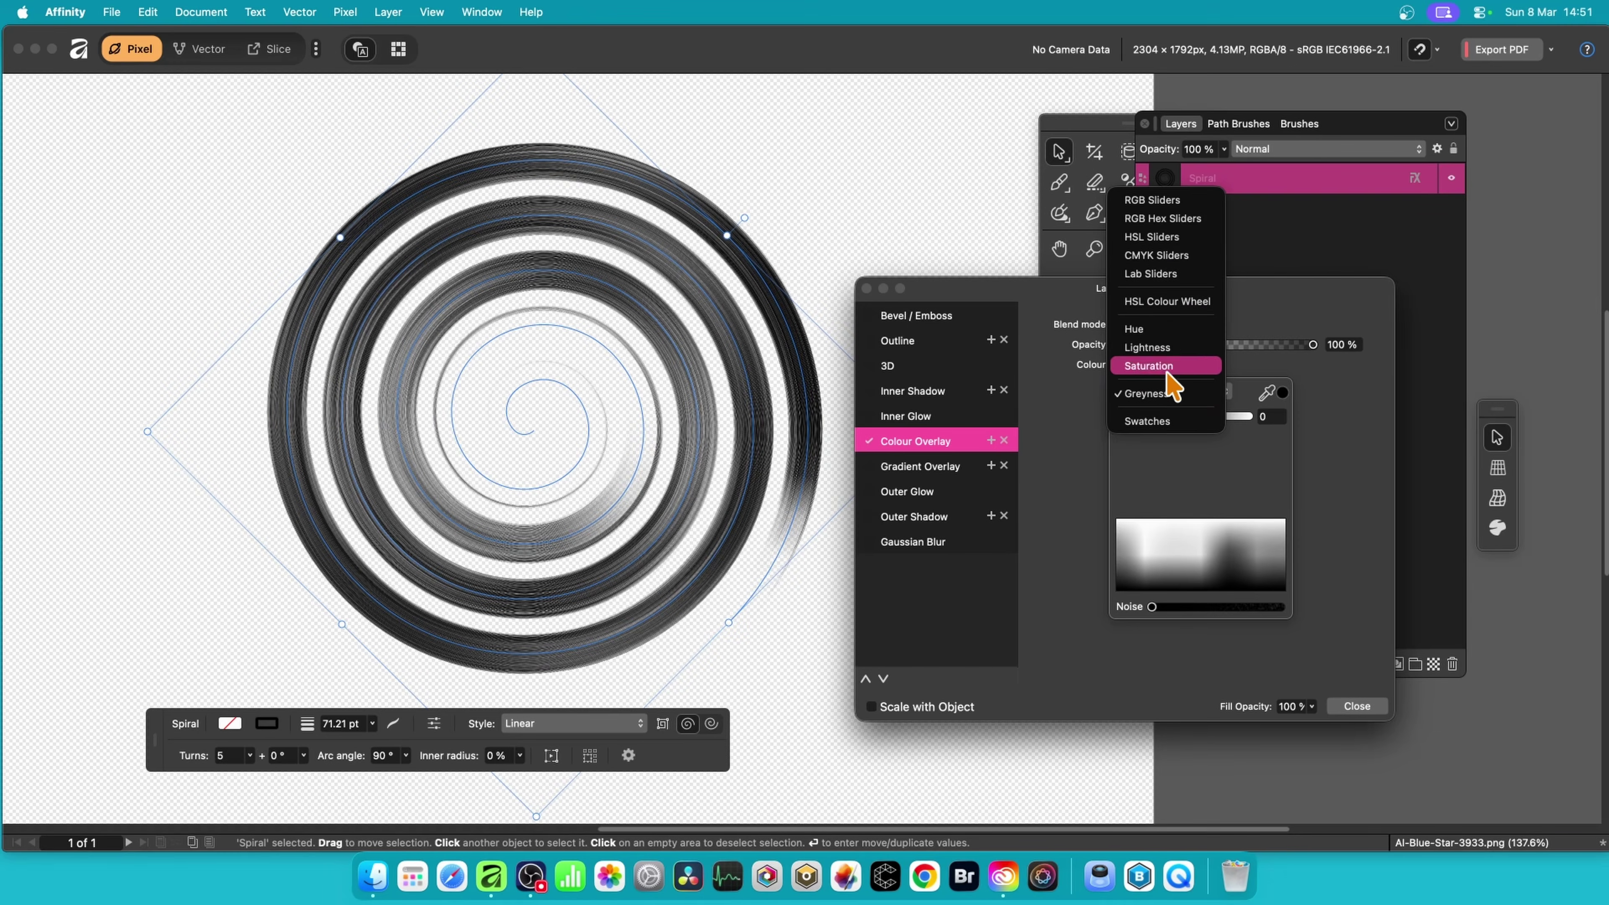
pyautogui.click(1165, 202)
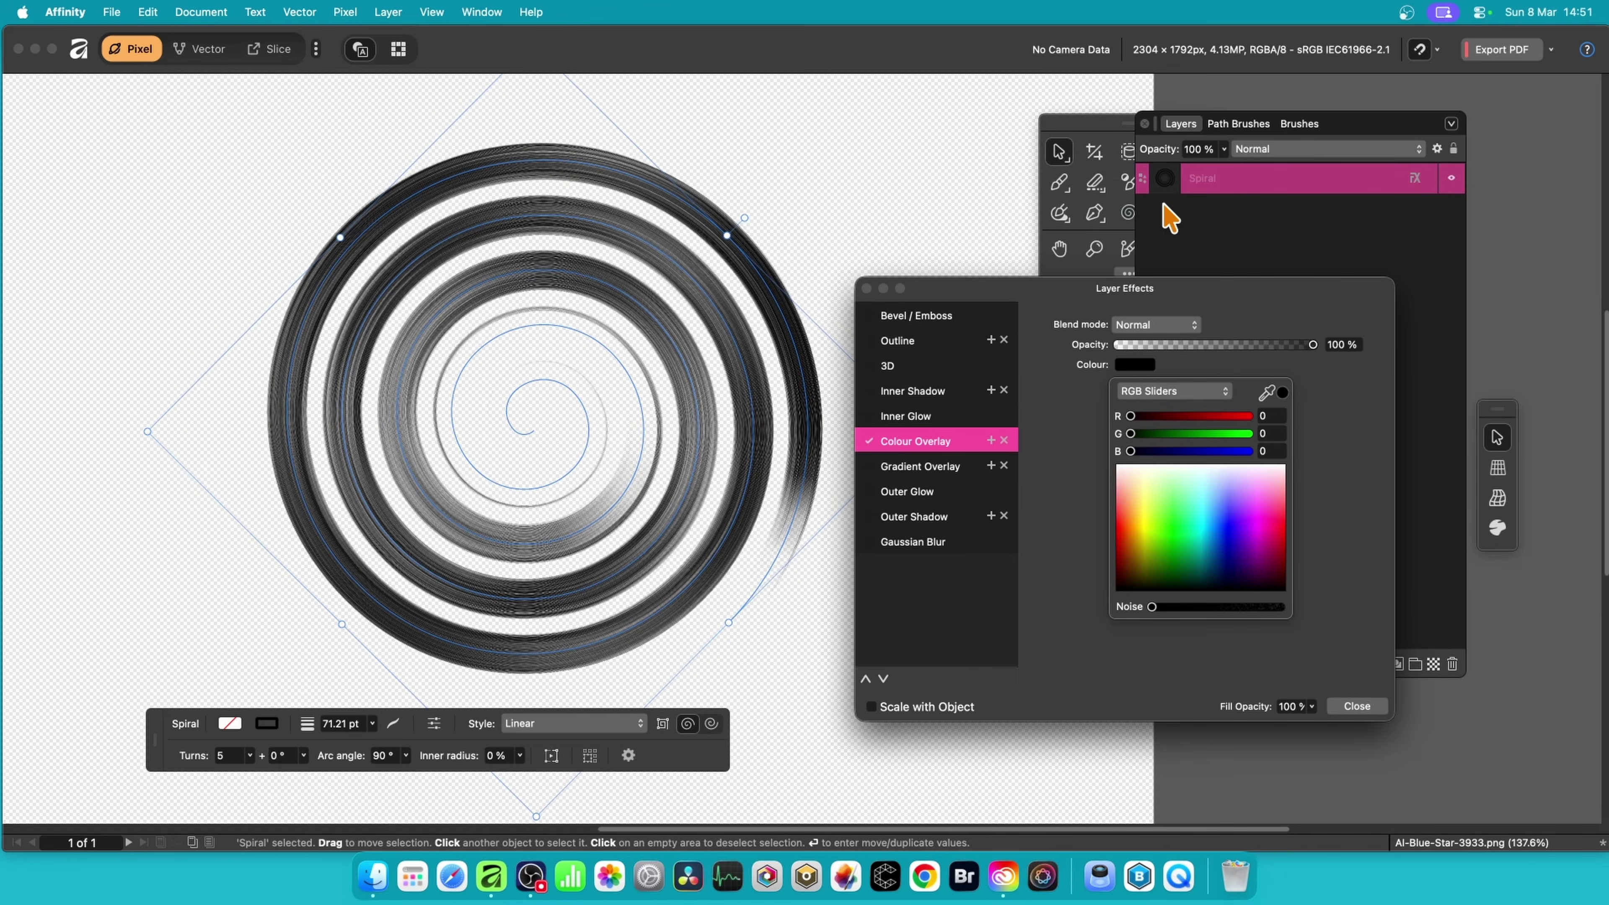
pyautogui.click(1208, 417)
pyautogui.click(1208, 434)
pyautogui.click(1205, 452)
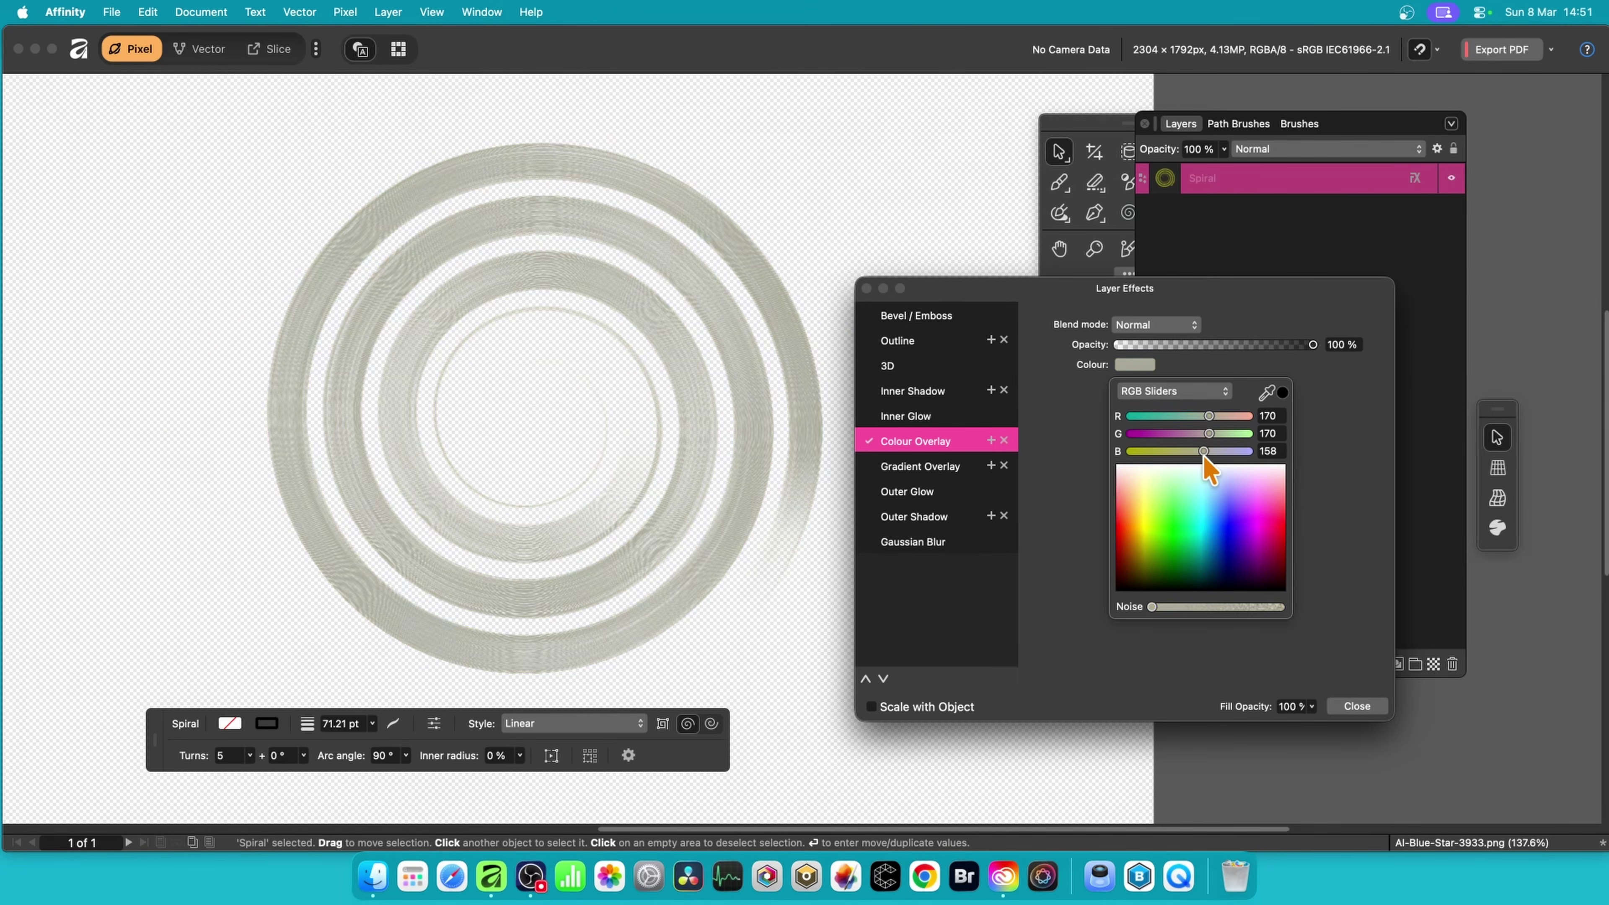
pyautogui.click(1163, 465)
pyautogui.click(1209, 534)
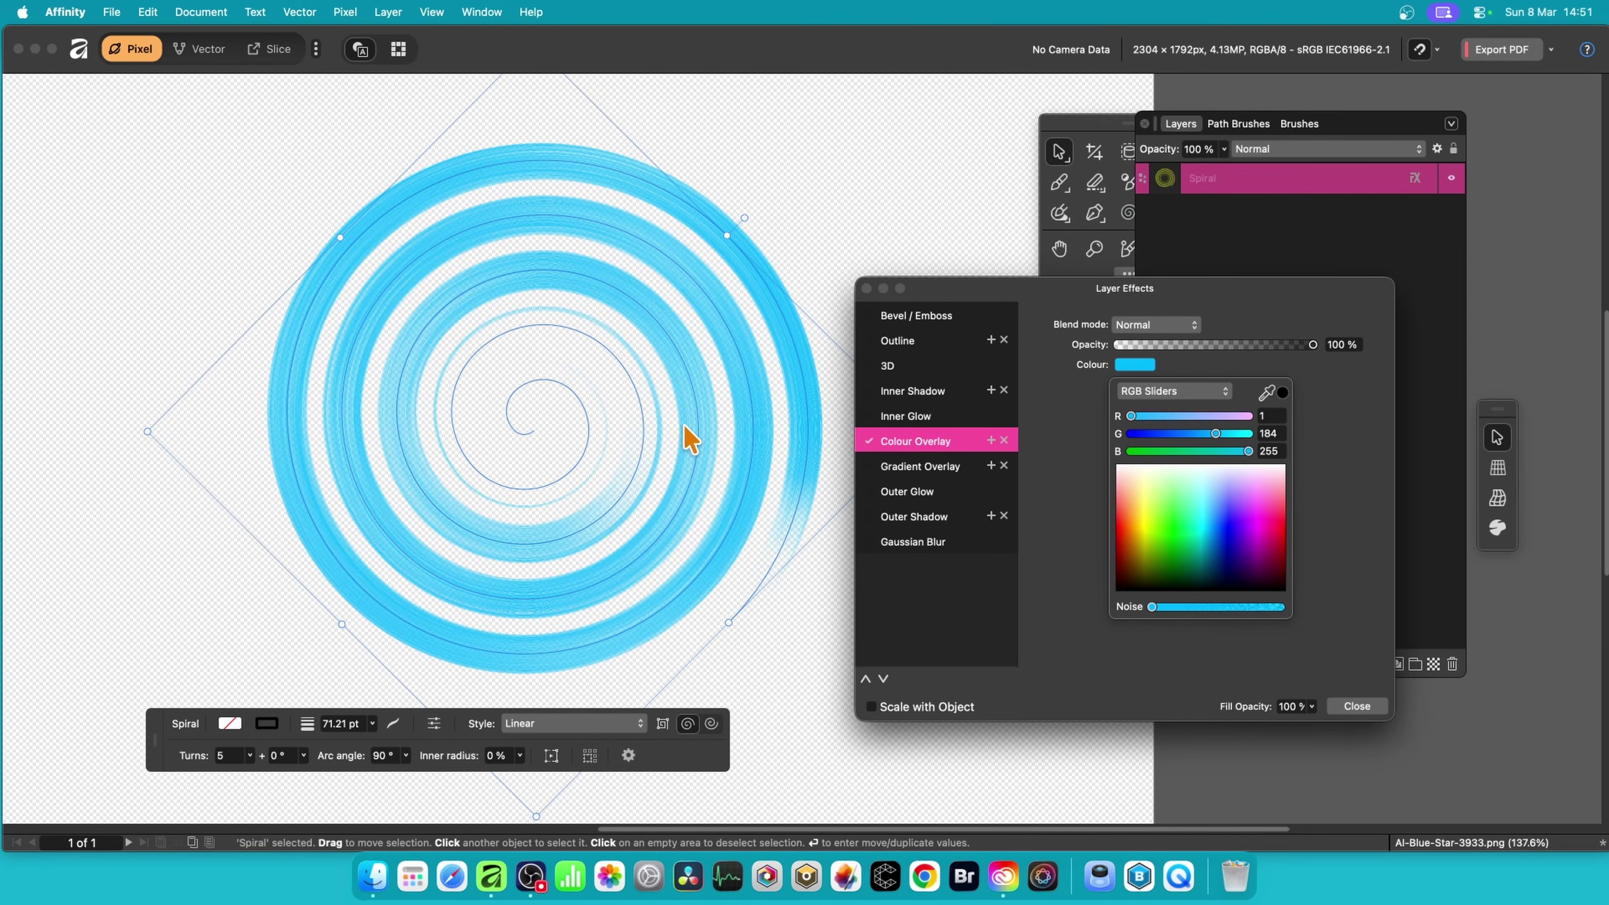
pyautogui.click(1356, 706)
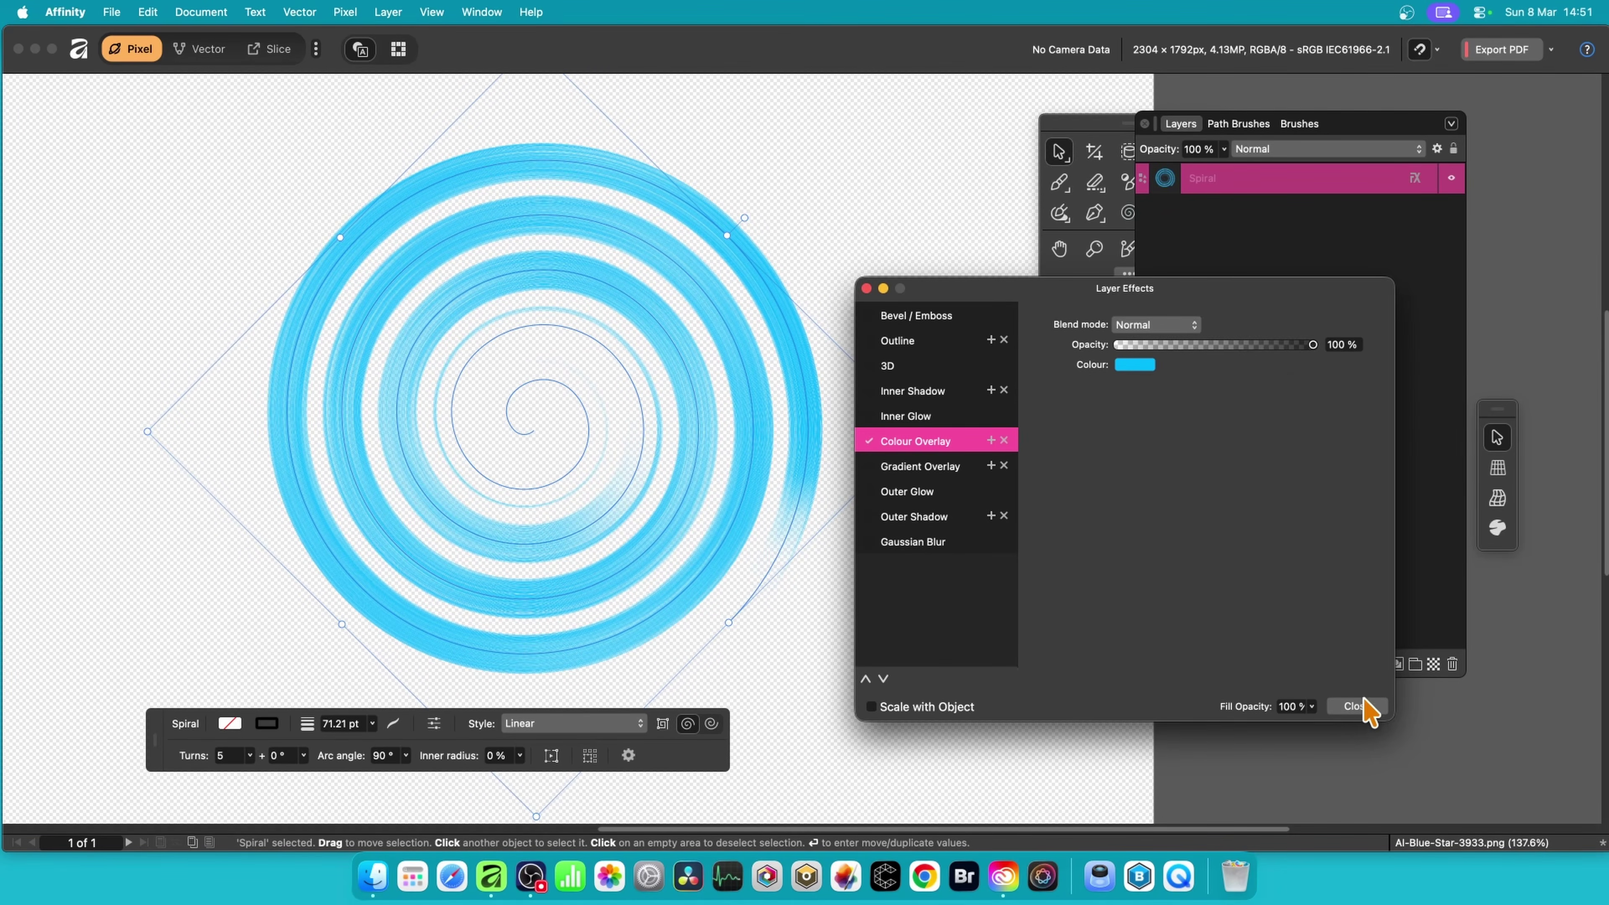
pyautogui.click(1345, 707)
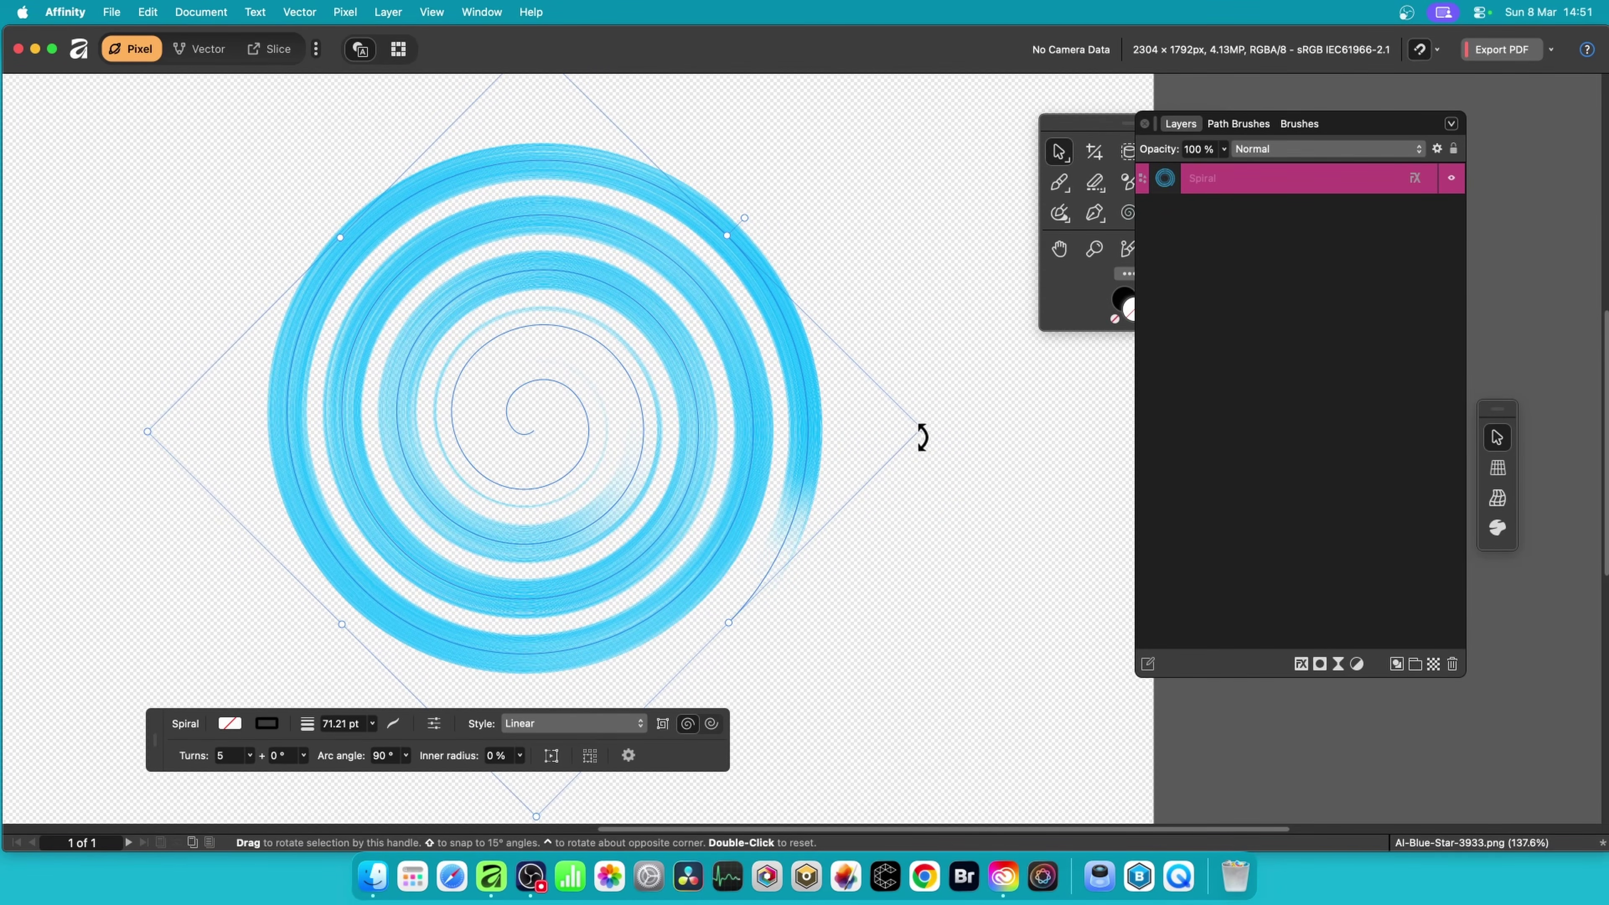